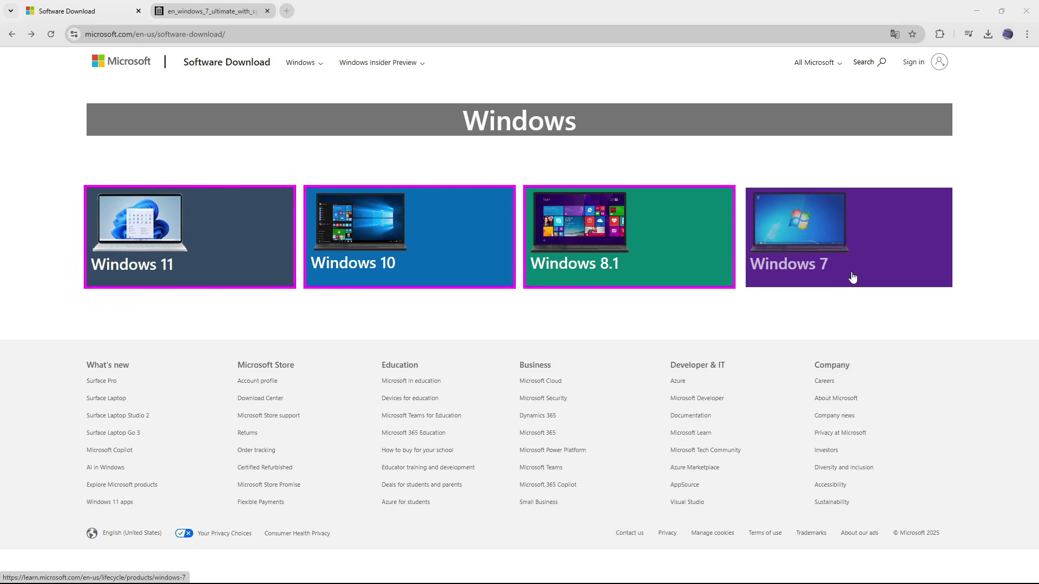
Read the Windows 7 ended-support dates on the Microsoft Learn Lifecycle page, then return to the ISO tab.
click(852, 277)
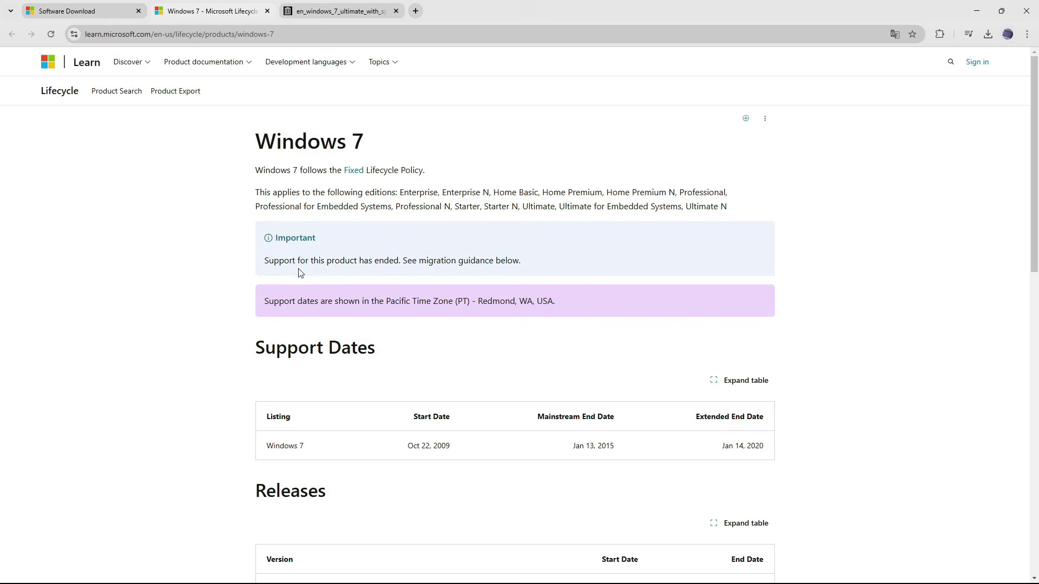
drag(265, 264, 543, 266)
click(543, 267)
scroll(544, 266, down, 4)
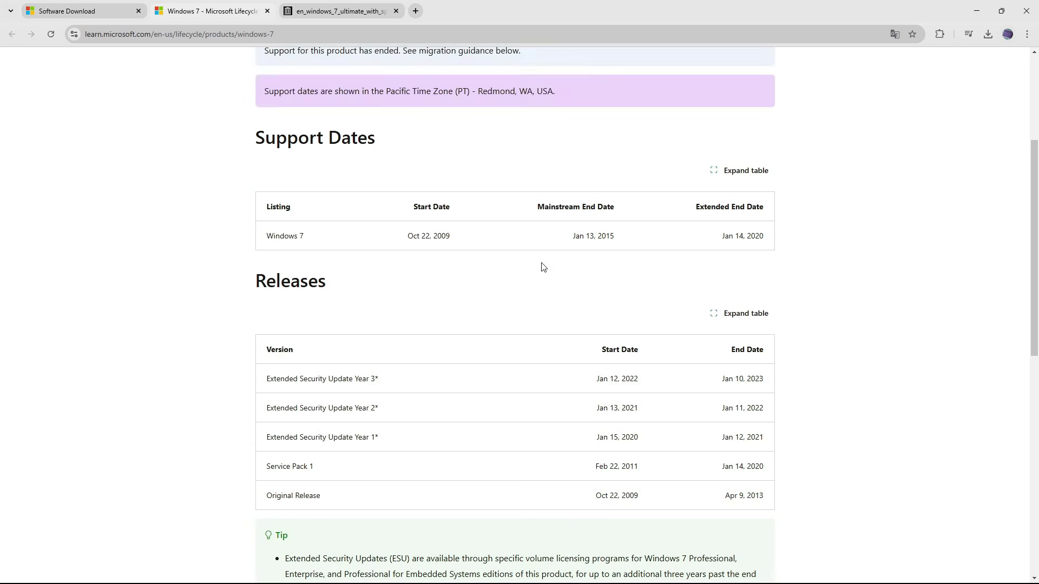
scroll(543, 267, up, 4)
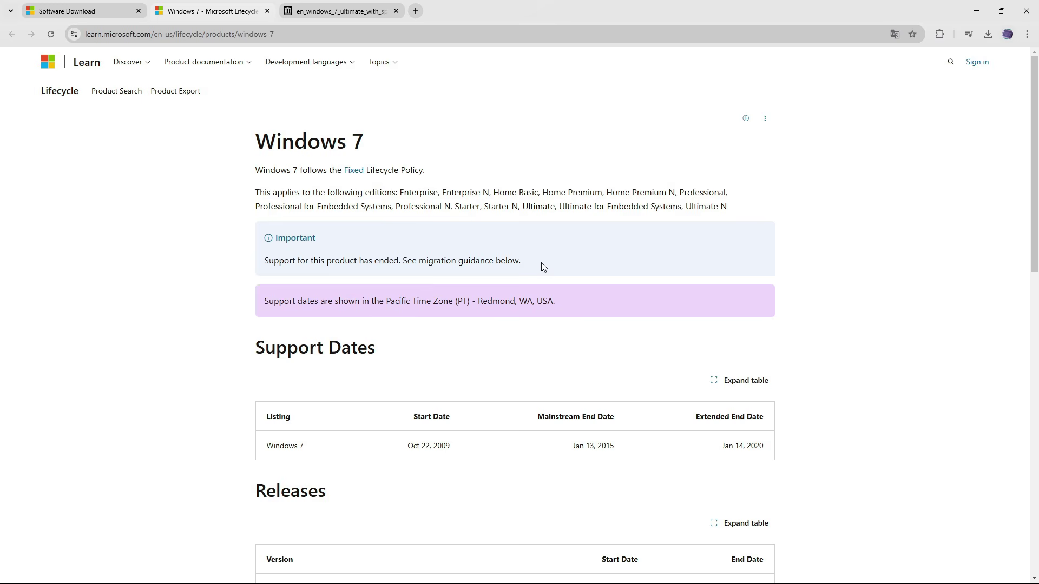
click(347, 12)
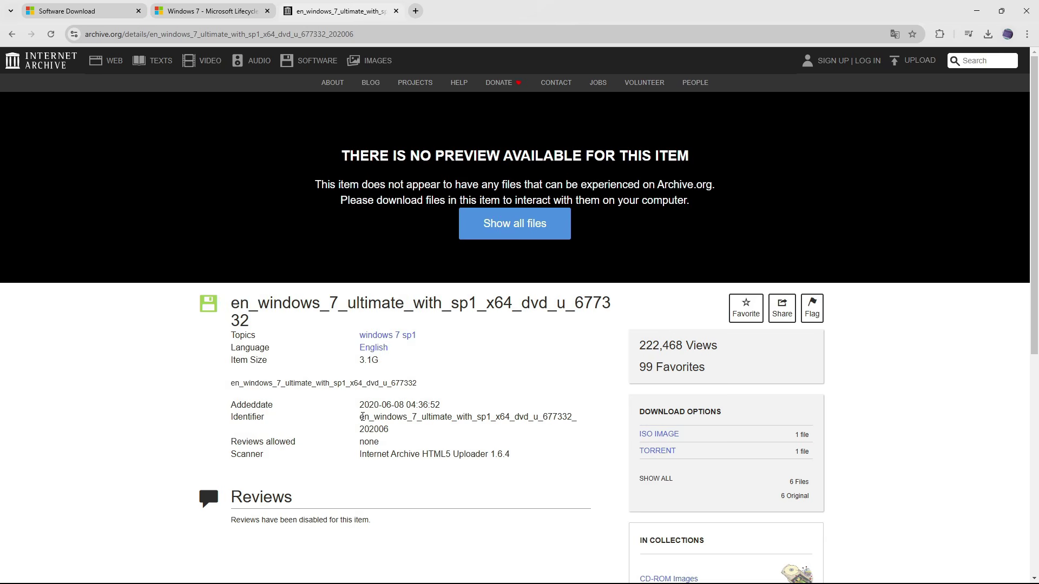
Inspect the item identifier, start the 3.1G ISO IMAGE download, and bring up the archive logo's link menu.
drag(362, 417, 510, 417)
click(496, 417)
drag(360, 430, 389, 431)
click(409, 431)
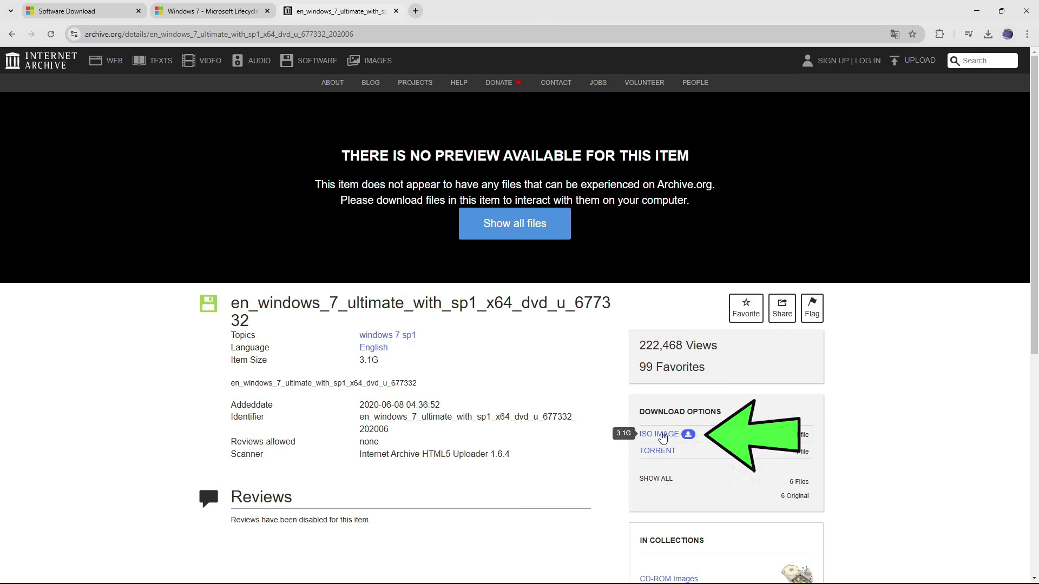
click(687, 436)
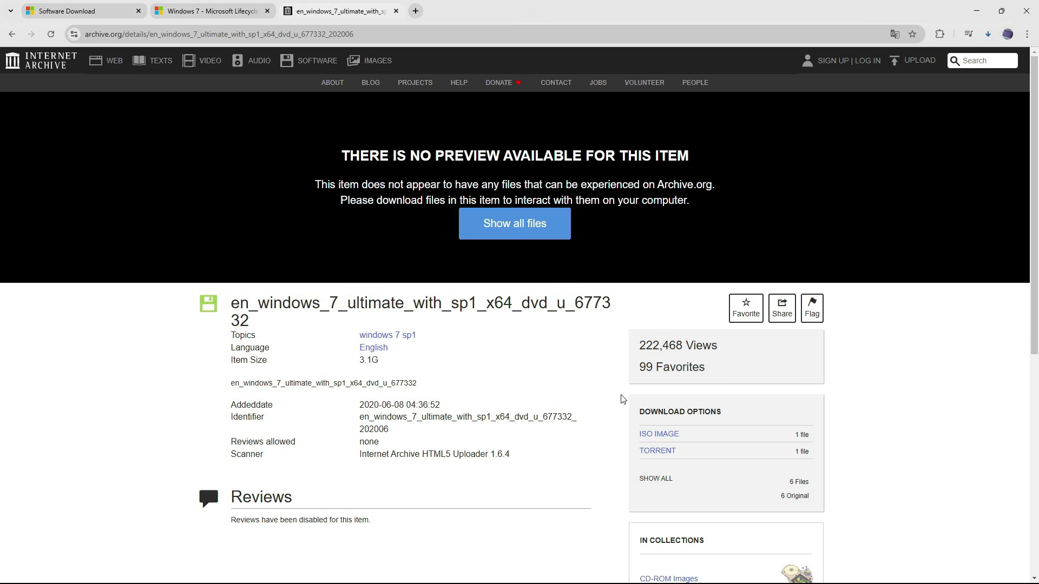
right_click(53, 61)
Open the archive homepage in a new tab and search for 'windows 7 dell e6430'.
click(75, 76)
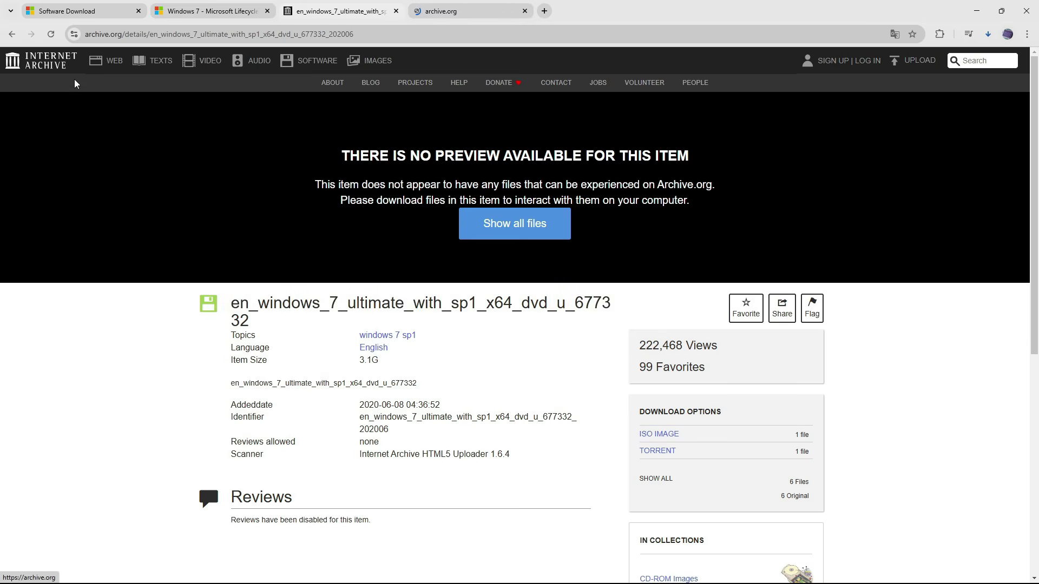
click(465, 11)
text(w)
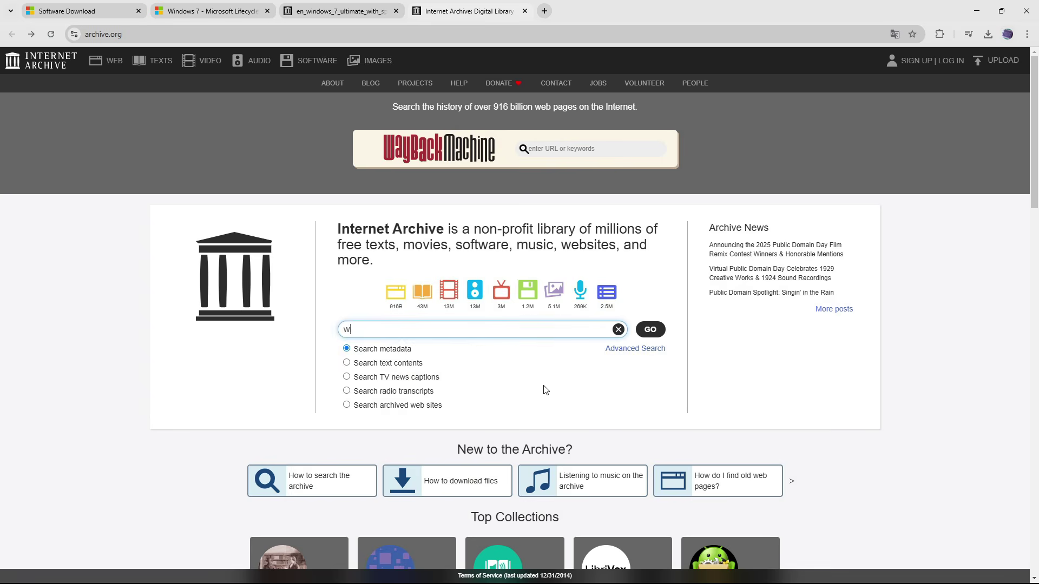
text(indows 7 dell e6430)
key(Return)
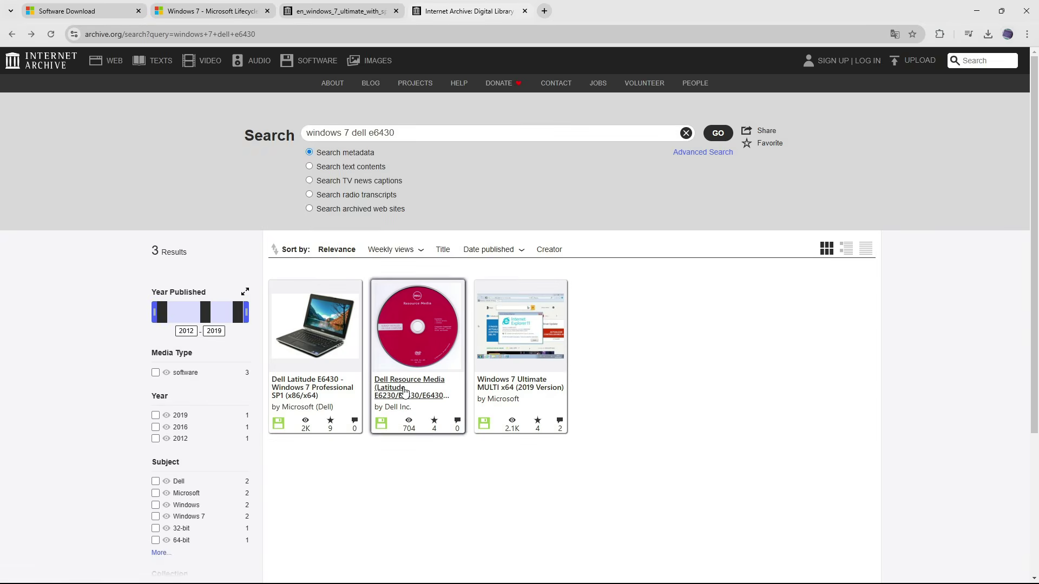
Review the Dell Resource Media J30D8 item's sleeve image and details, then minimize the browser.
click(533, 241)
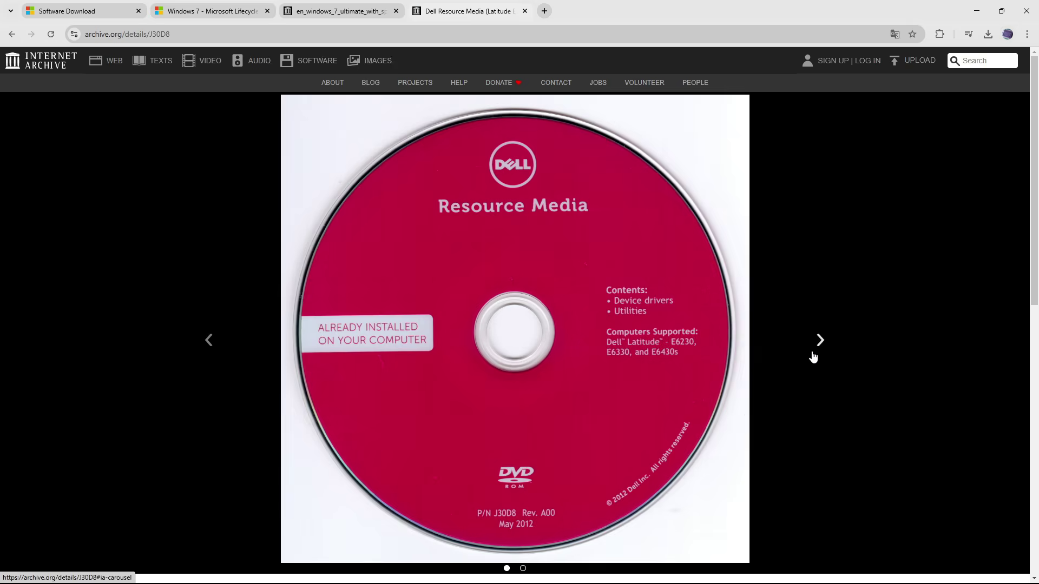
click(817, 341)
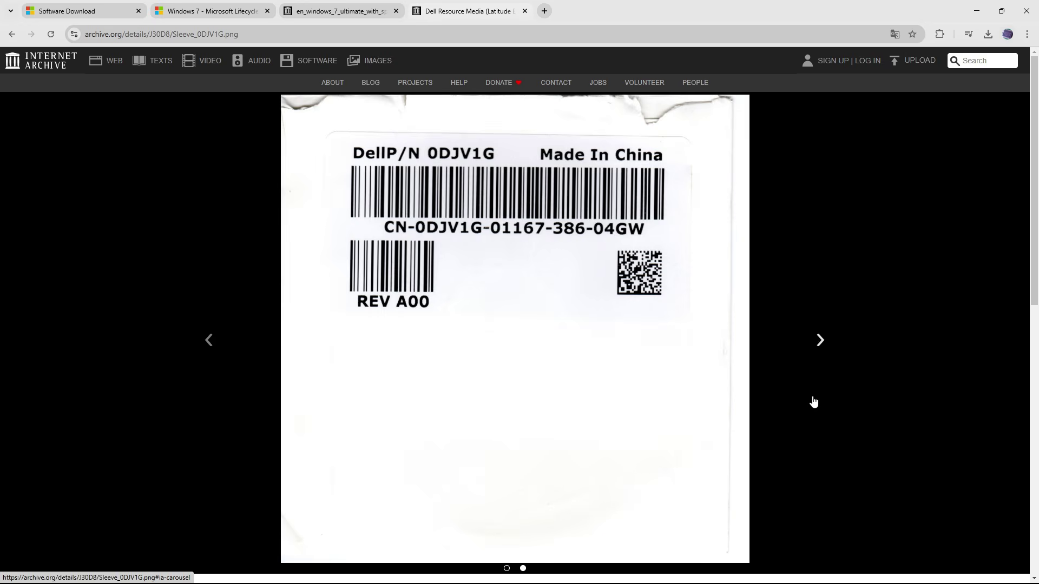
scroll(813, 402, down, 9)
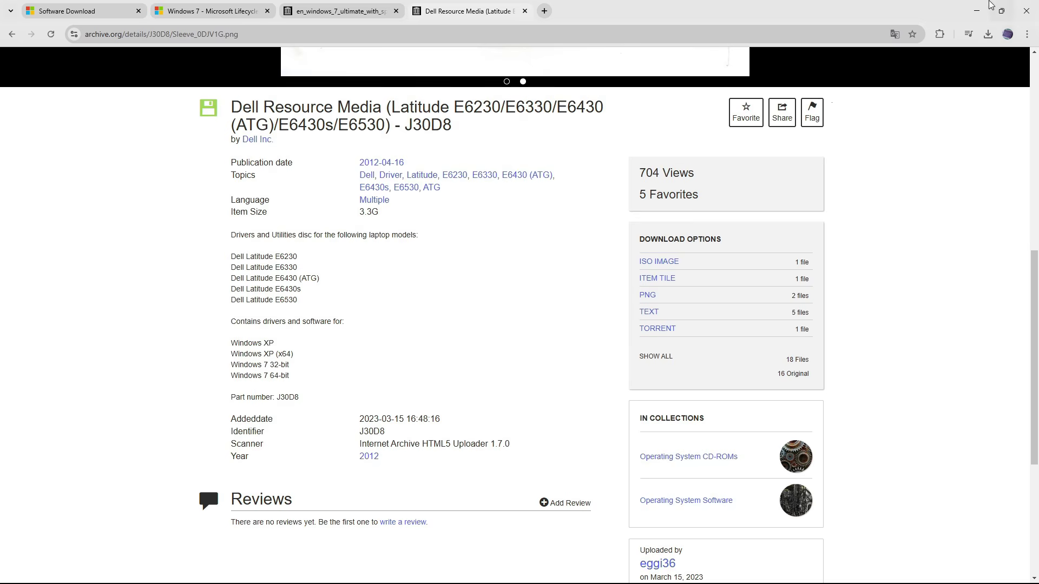
click(977, 10)
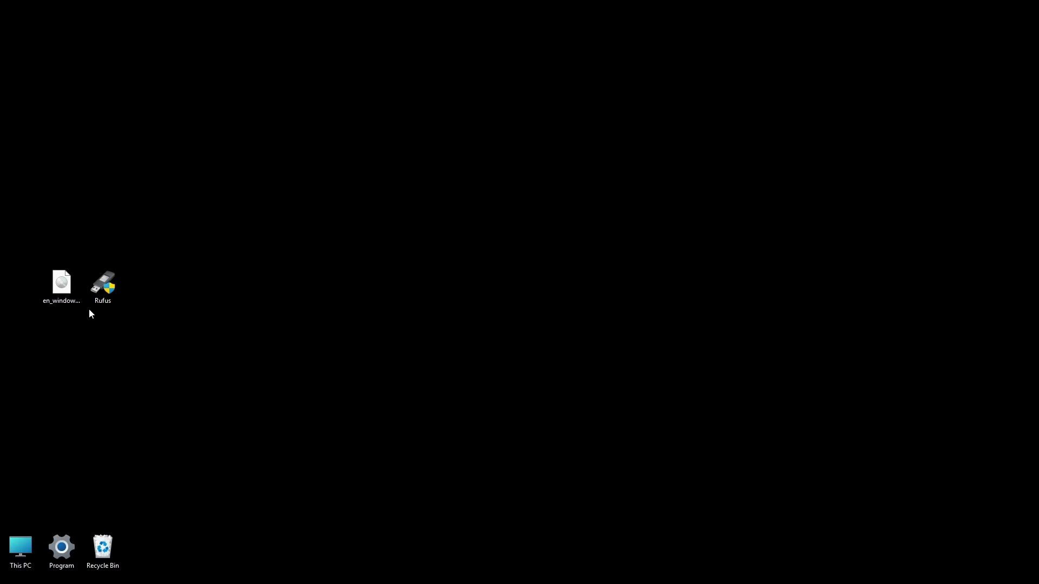
Launch Rufus with FLASH DRIVE (E:) [16 GB] as device and Disk or ISO image as boot selection.
click(69, 301)
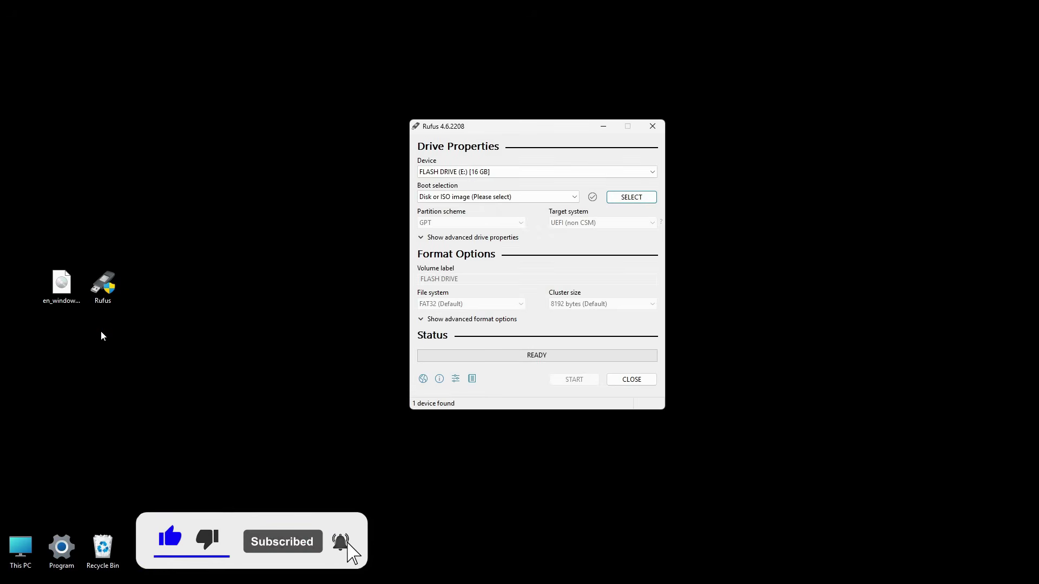
click(653, 172)
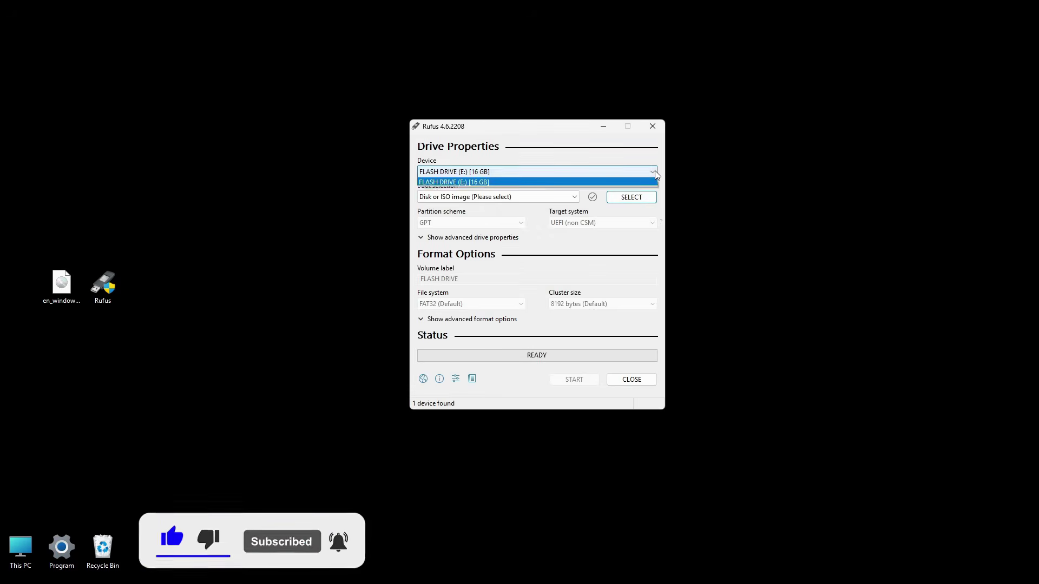
click(510, 183)
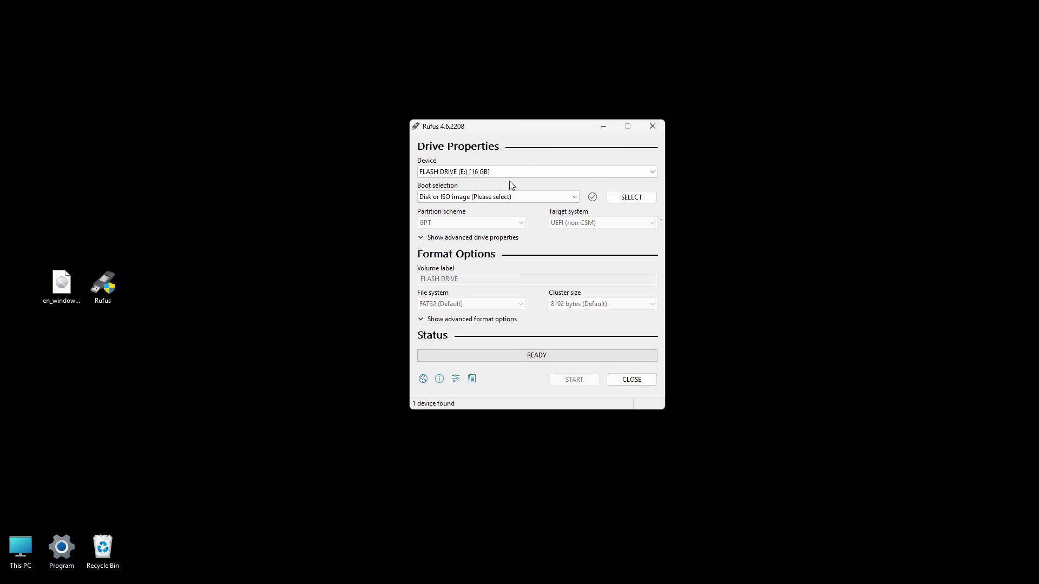
click(554, 198)
click(533, 216)
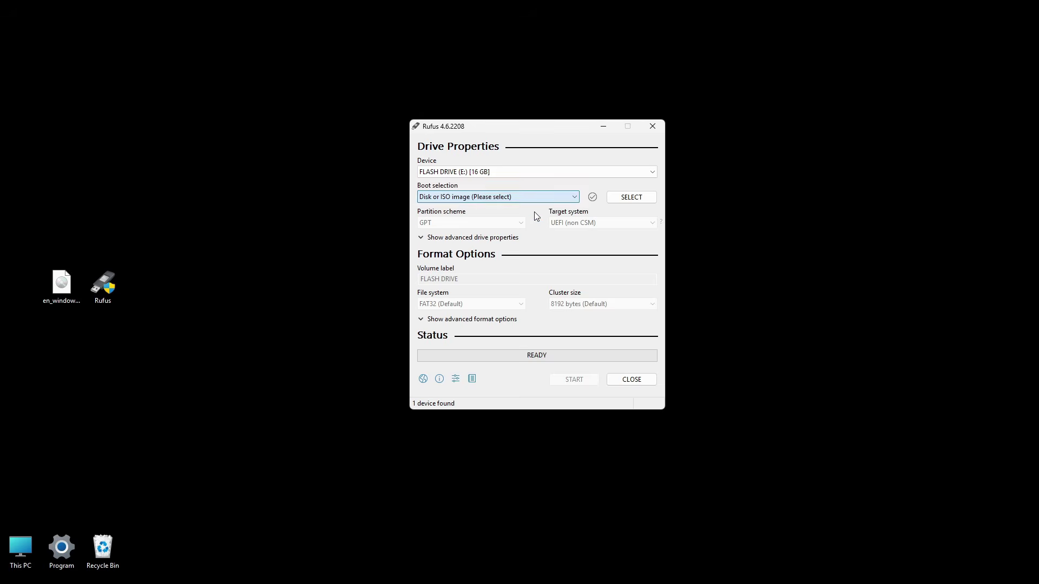
Load the en_windows_7_ultimate_with_sp1_x64 ISO as the boot image.
click(641, 198)
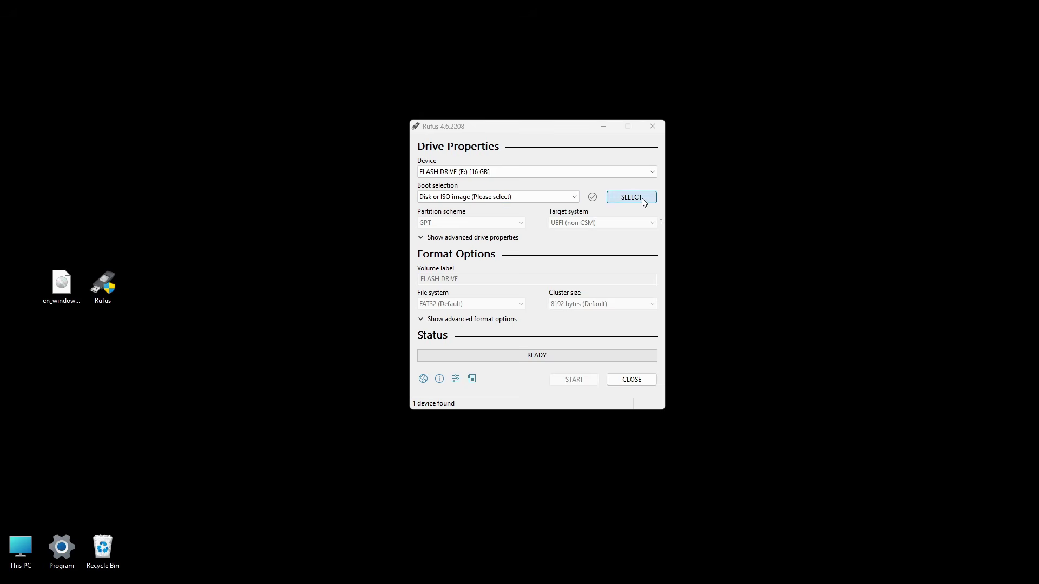
click(561, 238)
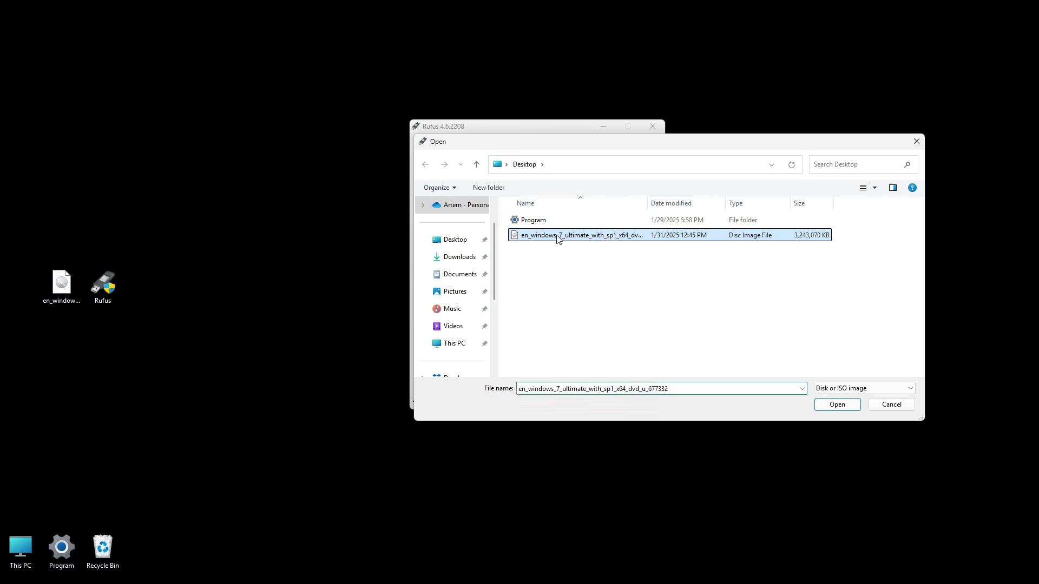
click(819, 407)
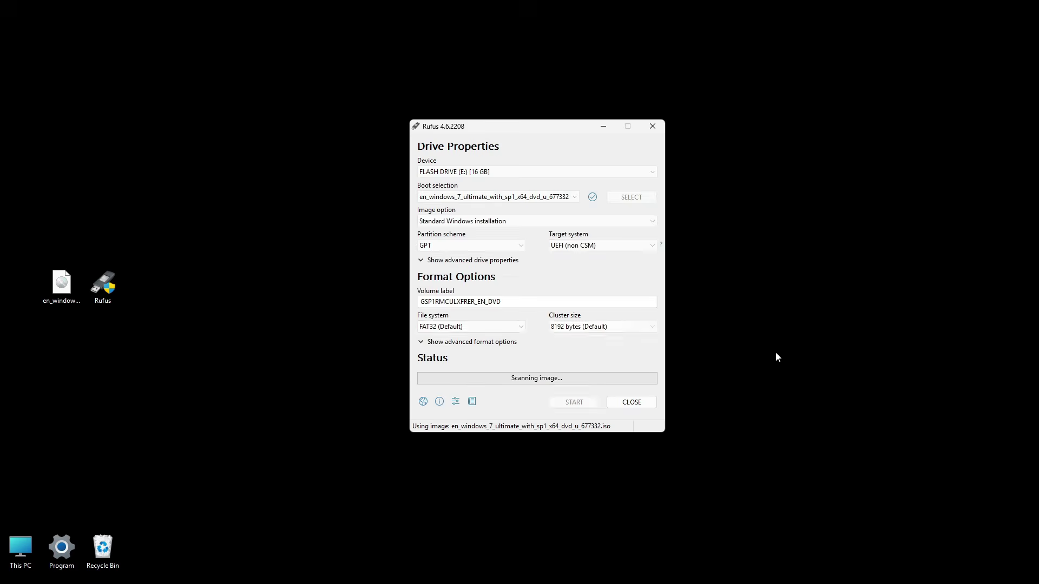
Try the MBR partition scheme, then set it back to GPT.
click(518, 247)
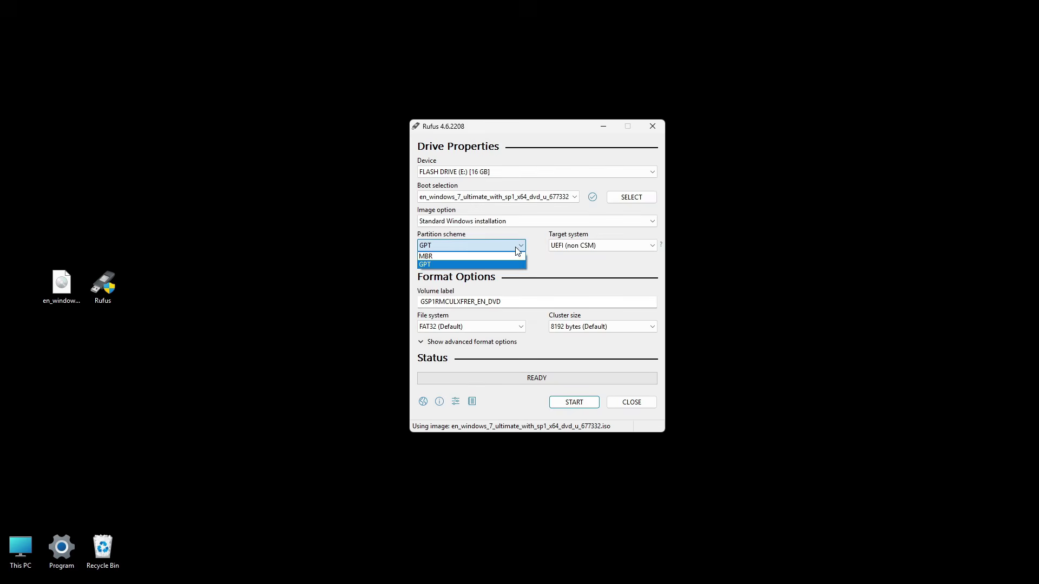
click(506, 257)
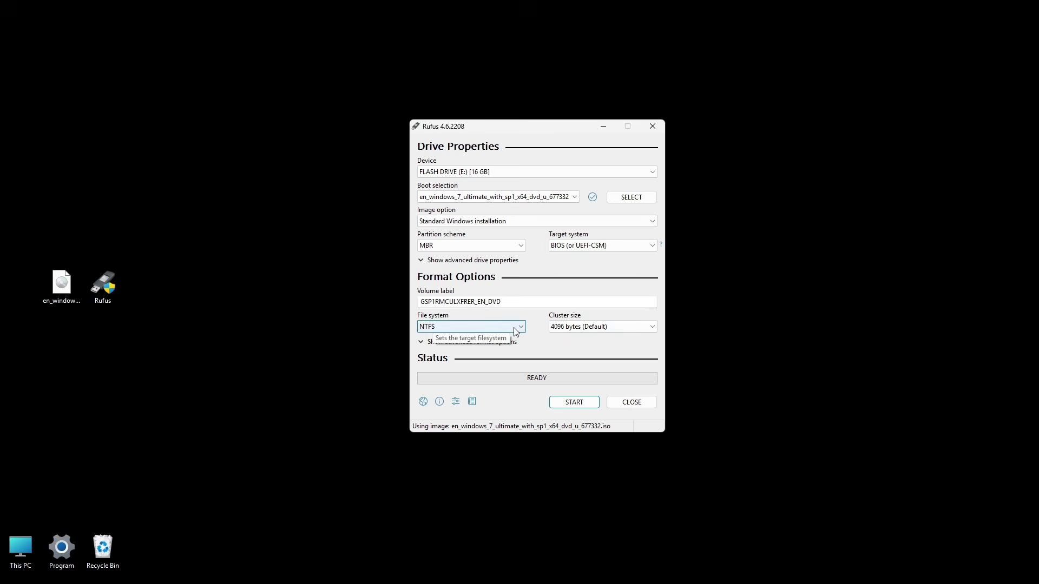
click(521, 245)
click(496, 265)
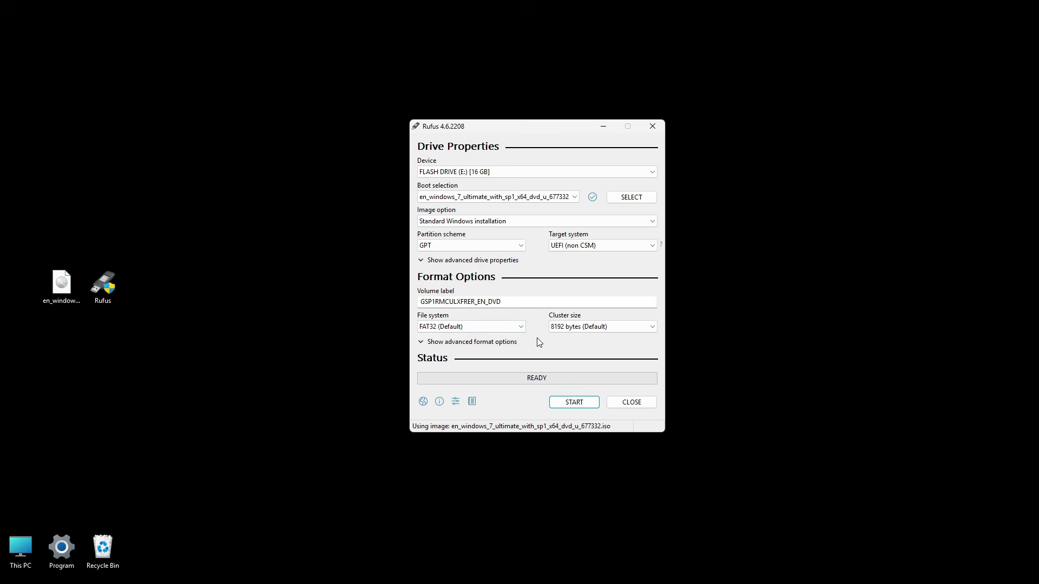
Write the ISO to the 16 GB drive, accepting the data-loss warning, and close Rufus at READY.
click(568, 407)
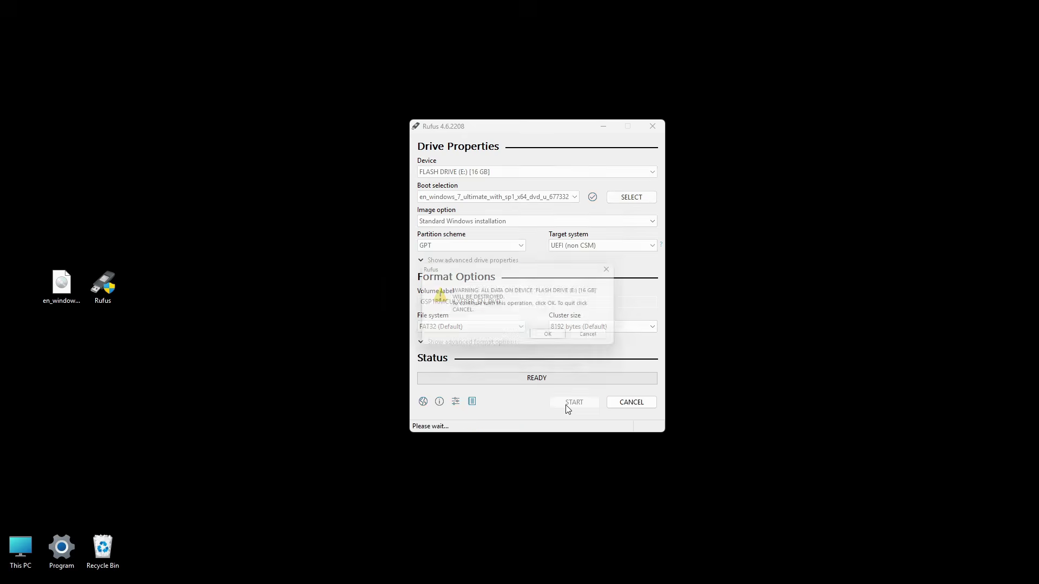
click(561, 340)
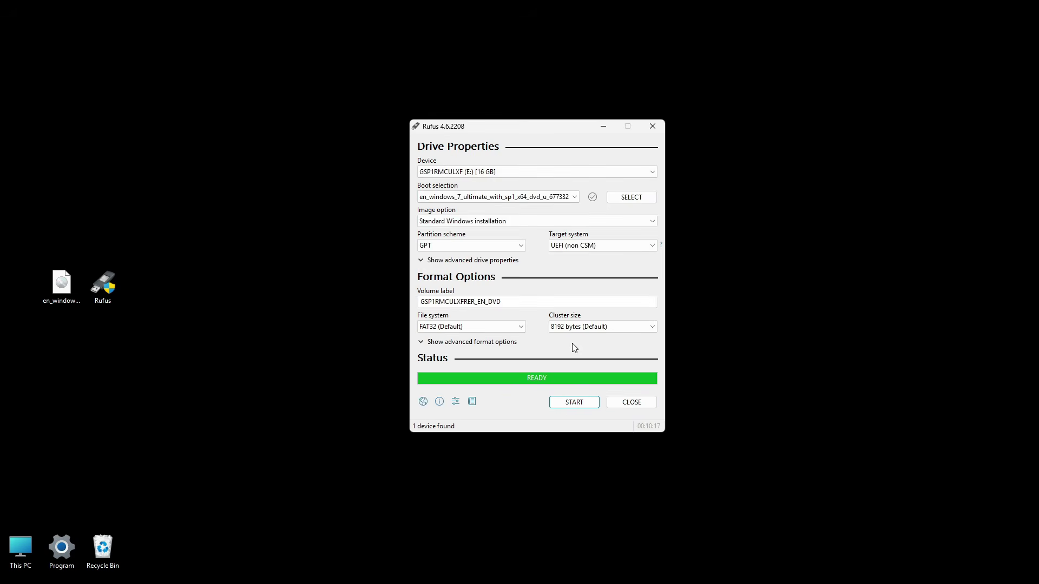
click(618, 402)
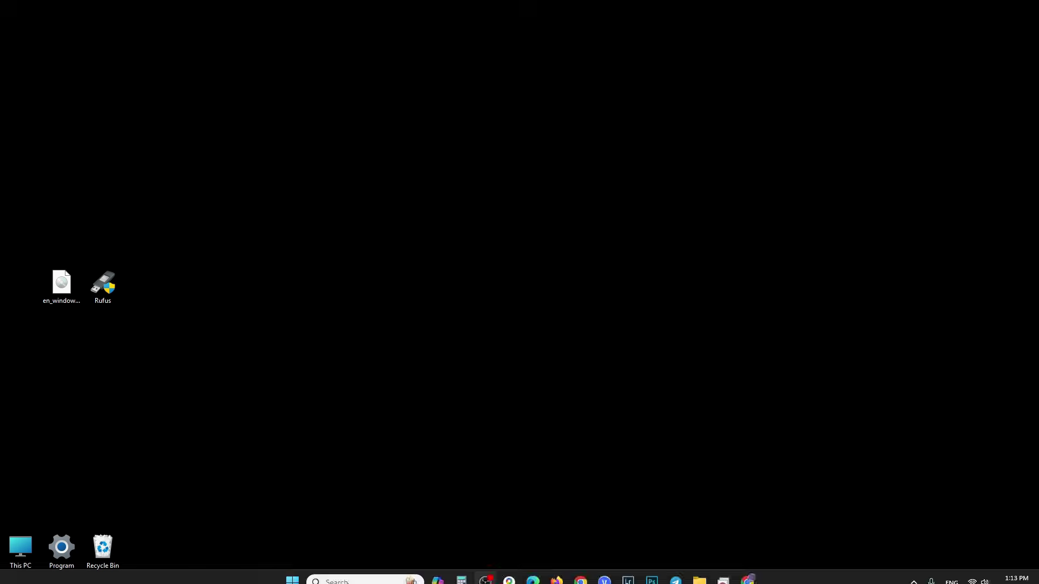
Restart Windows 11 from the Start menu power options and press F12 for the one-time boot menu.
click(293, 572)
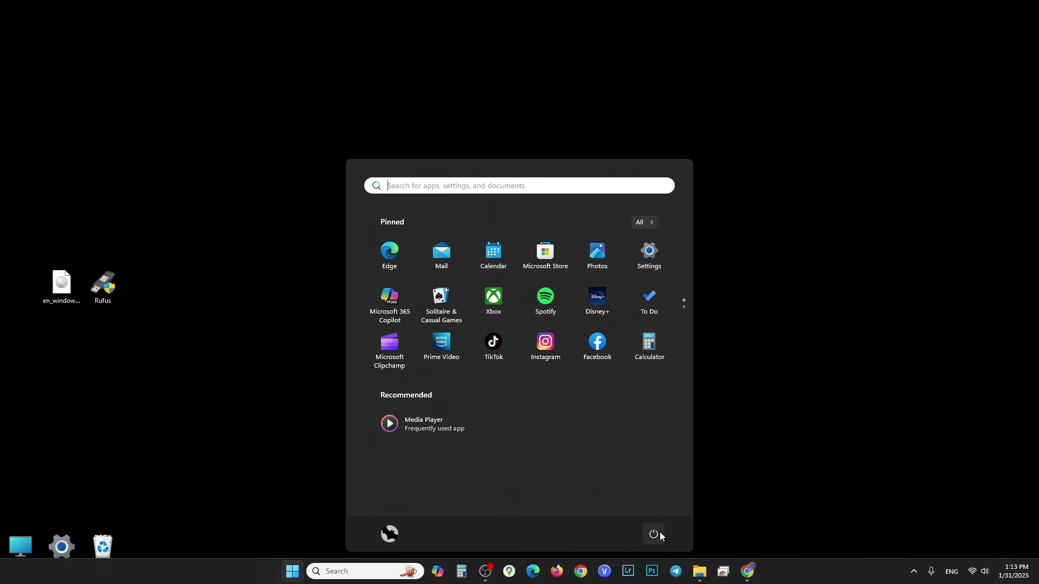
click(657, 535)
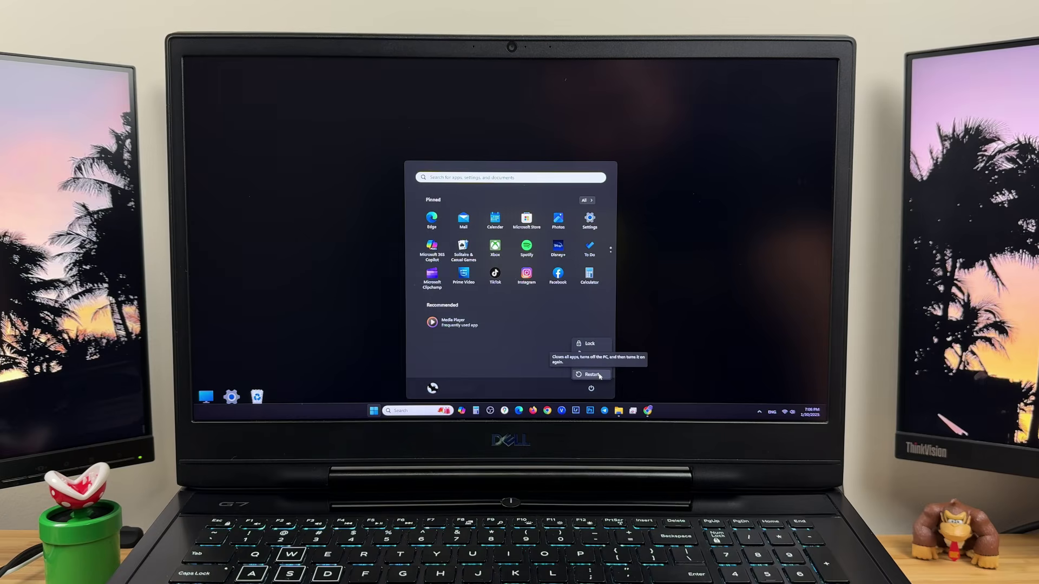
click(590, 374)
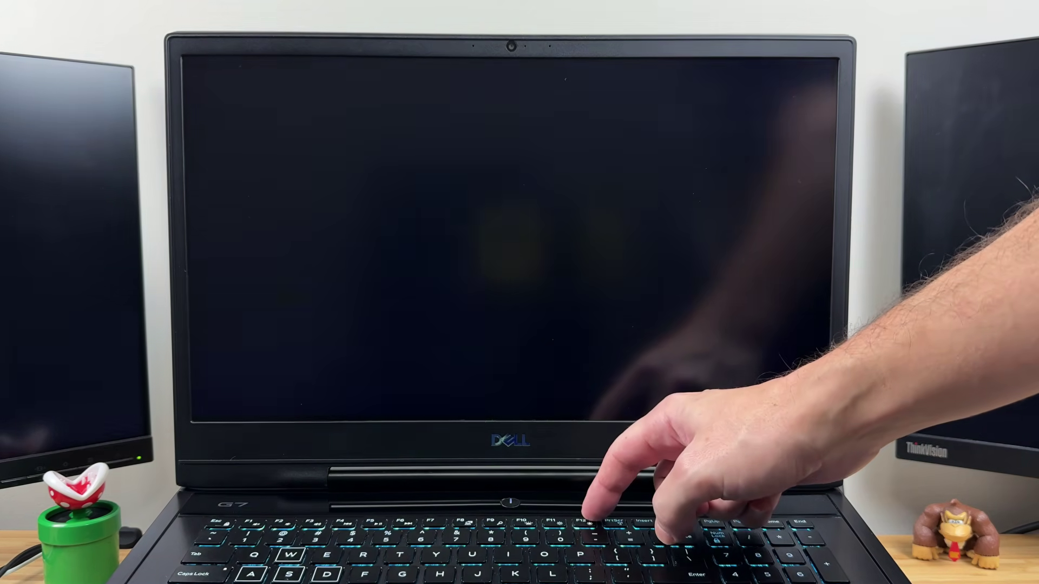
key(F12)
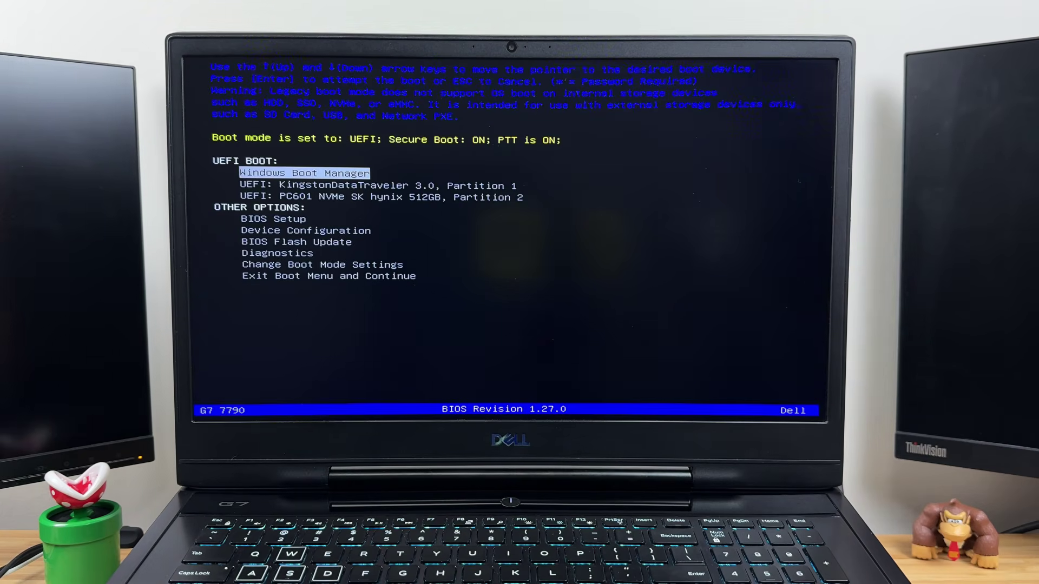
Boot the Kingston UEFI entry, put Removable Devices first in the BIOS boot order, and save with F10.
key(Down)
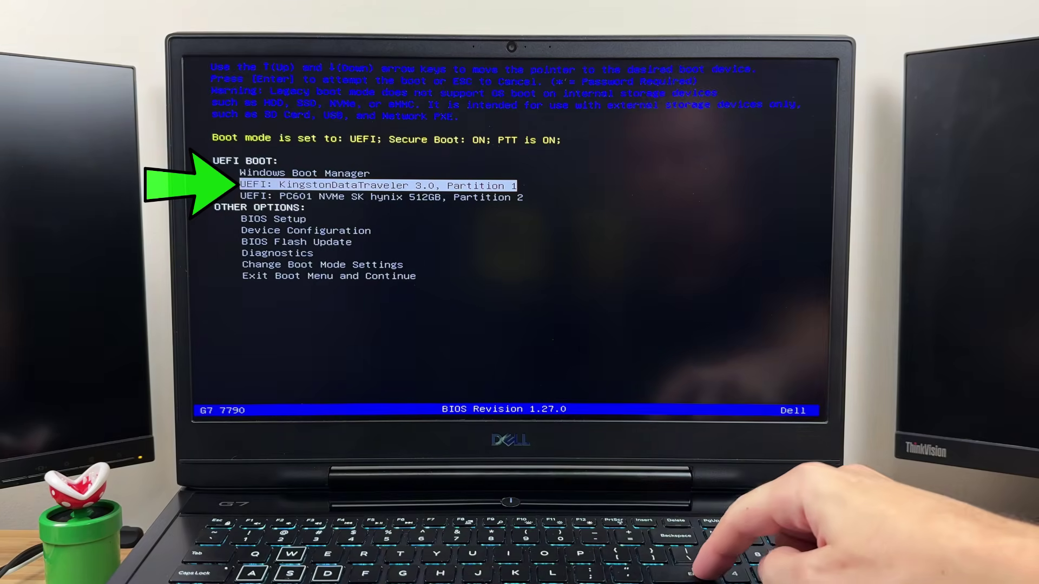
key(Return)
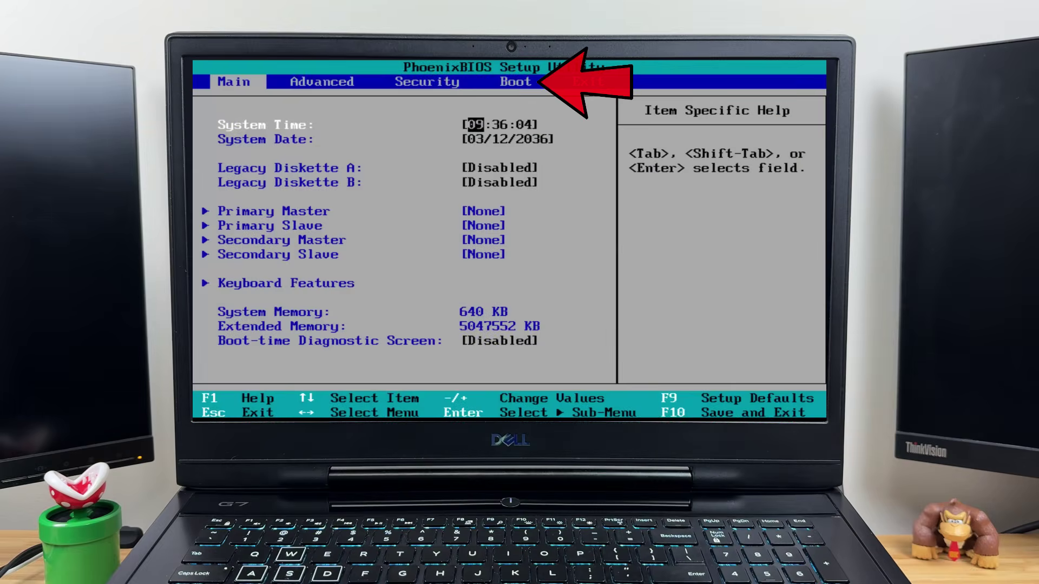
key(Right)
key(Right)
key(Right)
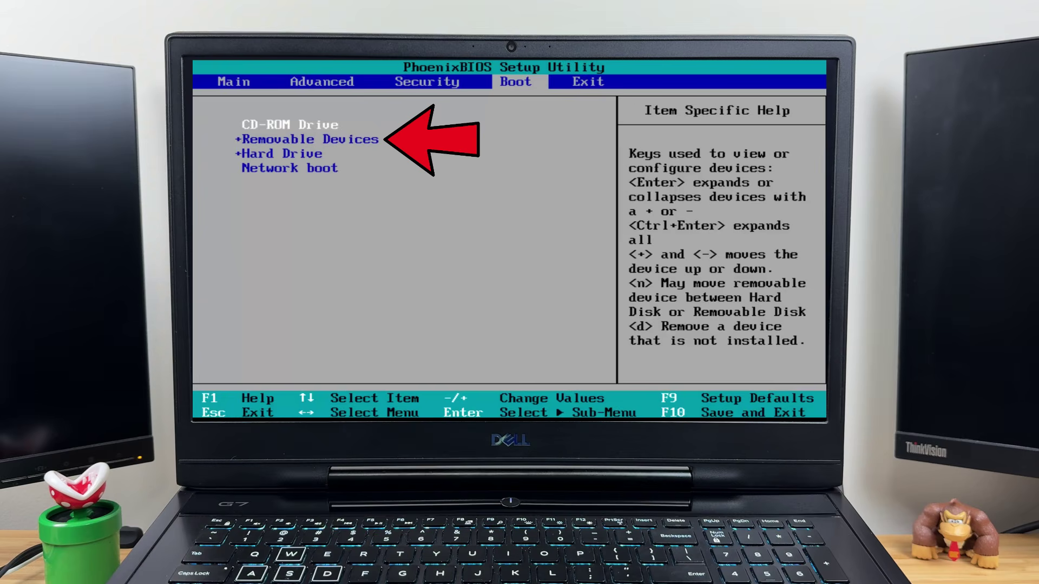
key(minus)
key(minus)
key(Up)
key(Up)
key(F10)
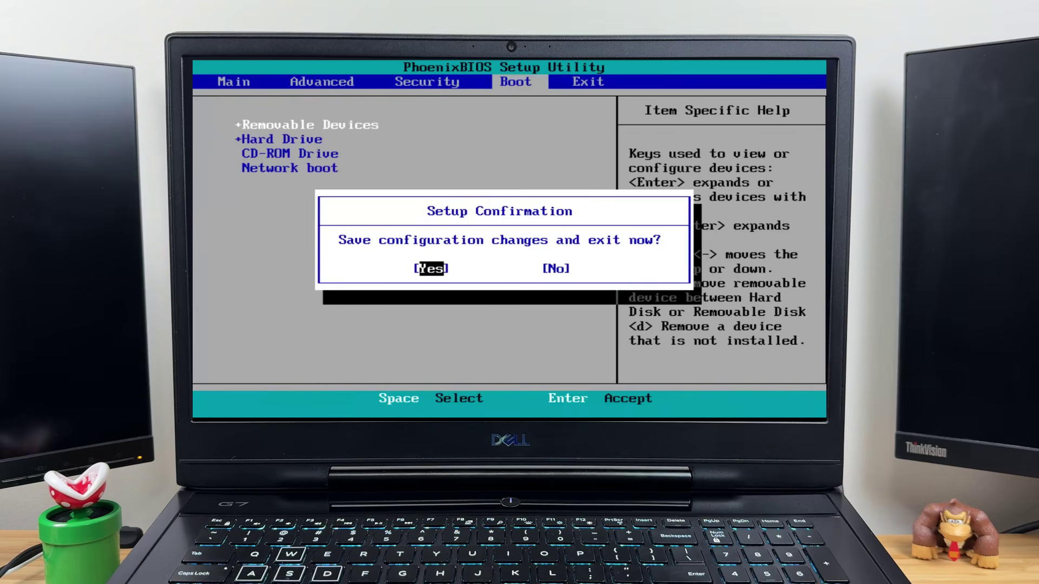
key(Return)
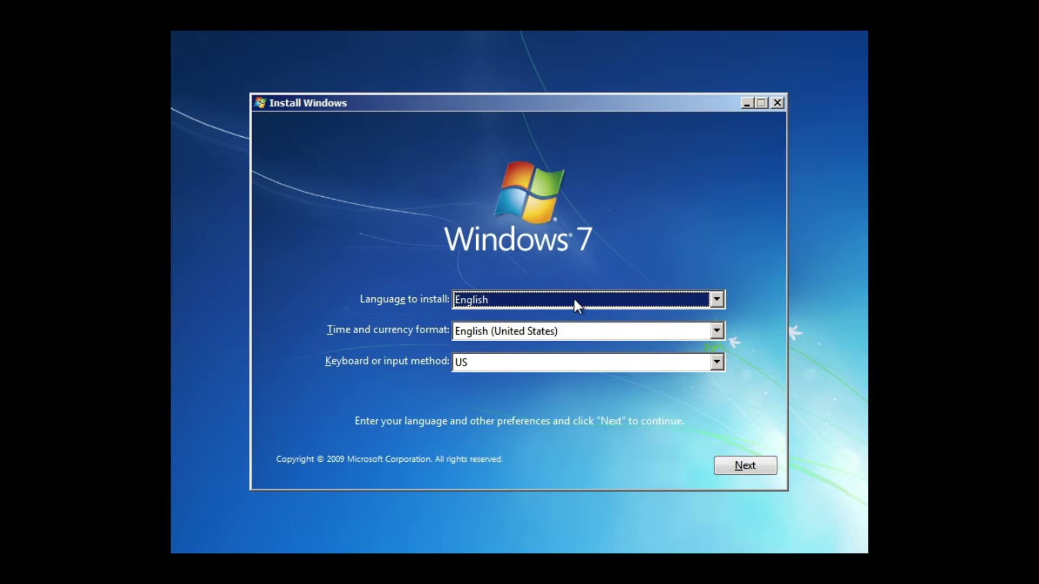
Keep English language, English (United States) format and US keyboard, then choose Install now.
click(716, 299)
click(716, 298)
click(717, 330)
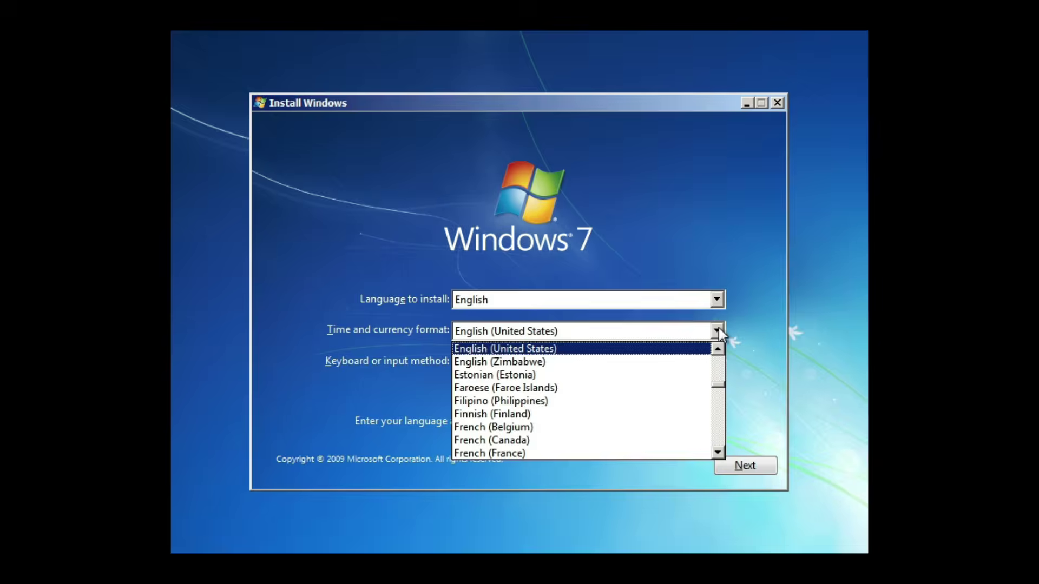
click(719, 332)
click(716, 362)
click(717, 362)
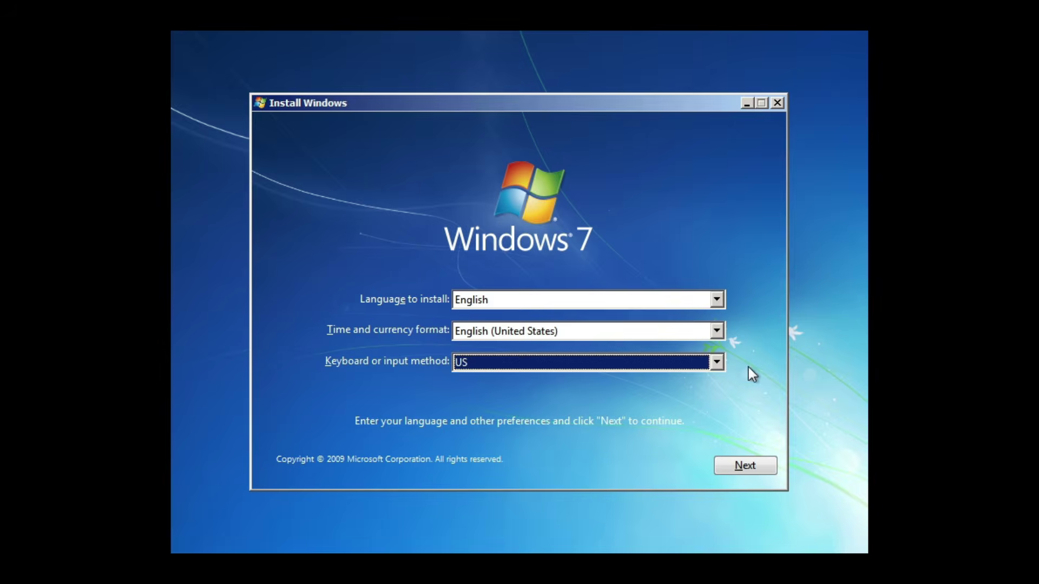
click(761, 468)
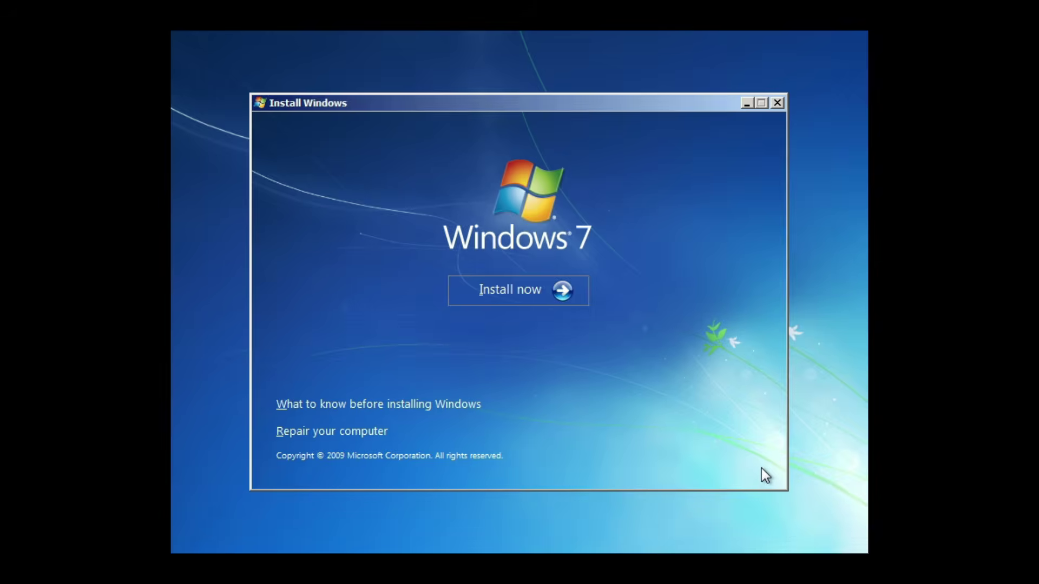
click(541, 297)
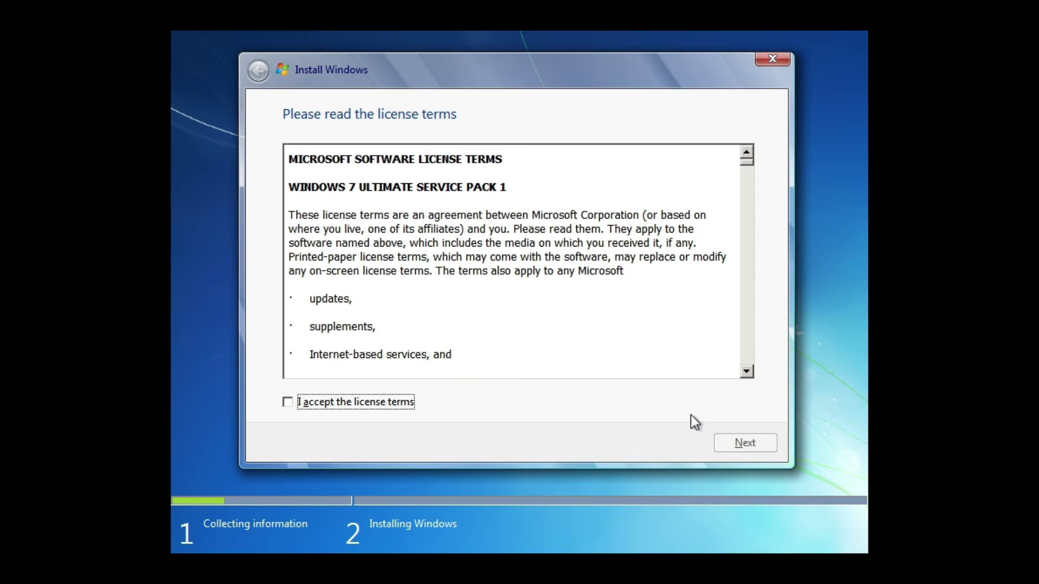
Accept the license terms and choose the Custom (advanced) installation type.
click(360, 403)
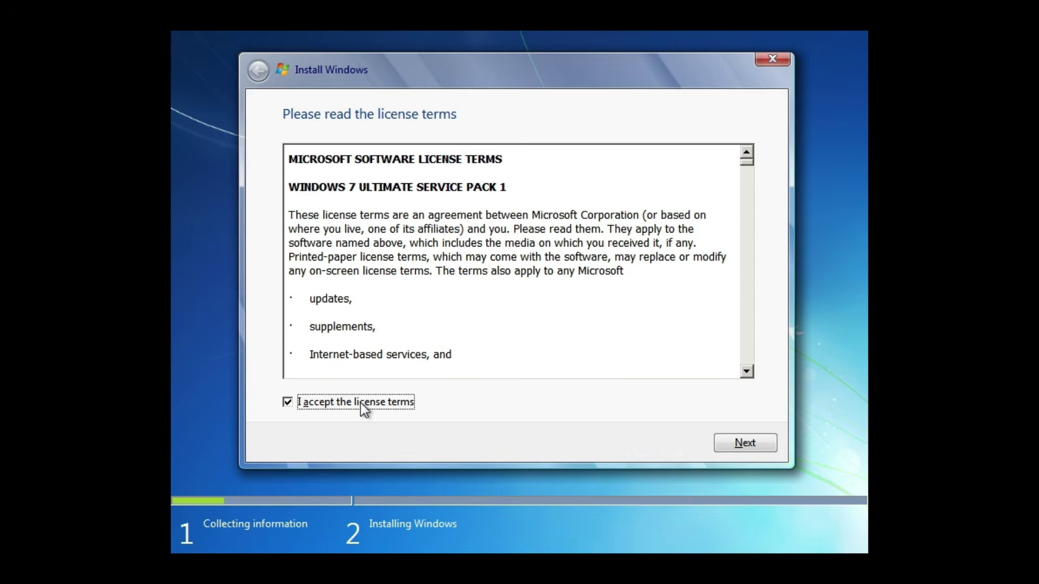
click(763, 450)
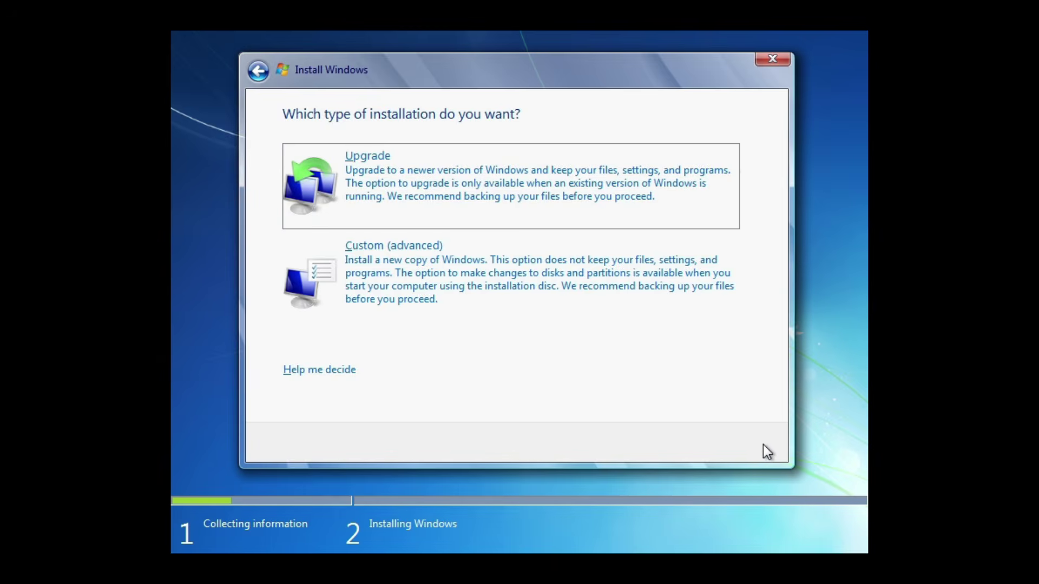
click(560, 285)
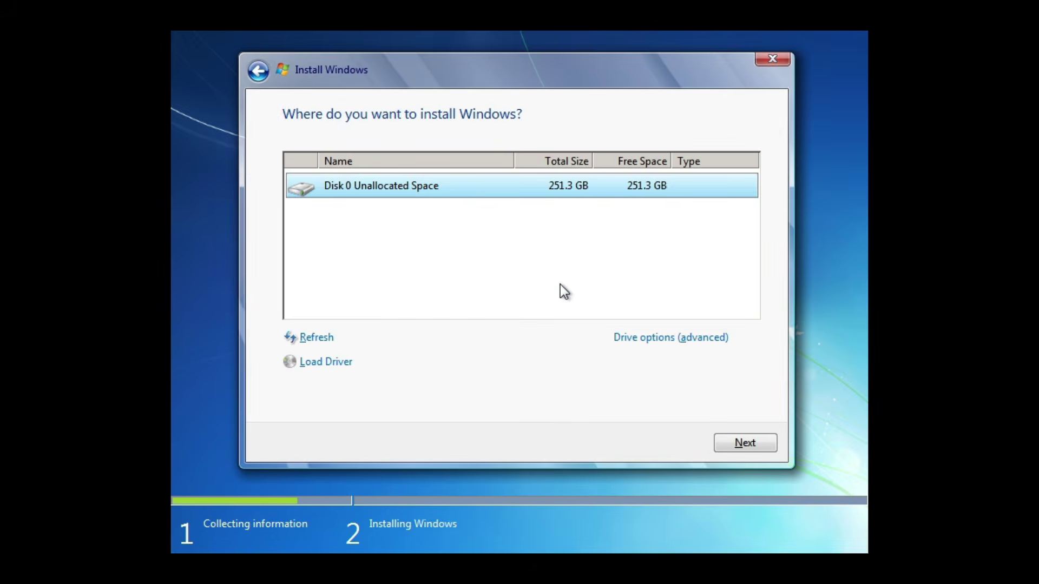
Create a new 120-size partition on Disk 0, letting Windows add its system partitions.
click(656, 340)
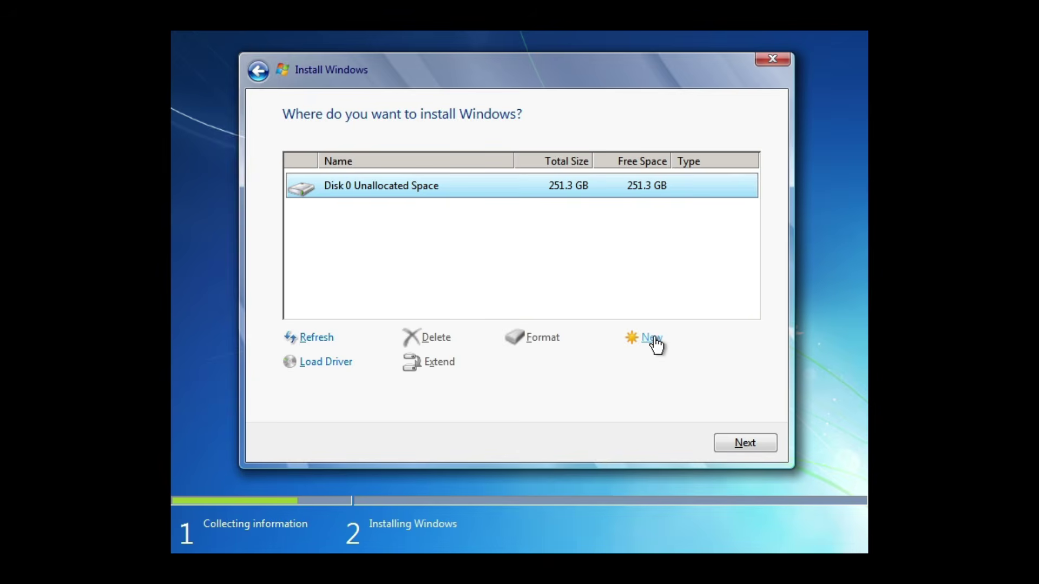
click(653, 338)
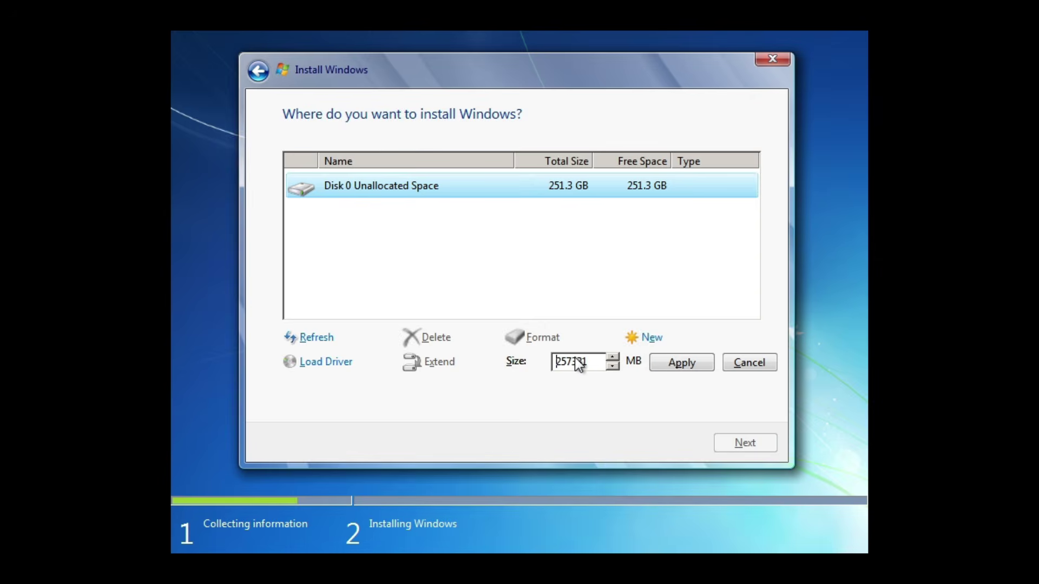
text(120)
click(694, 370)
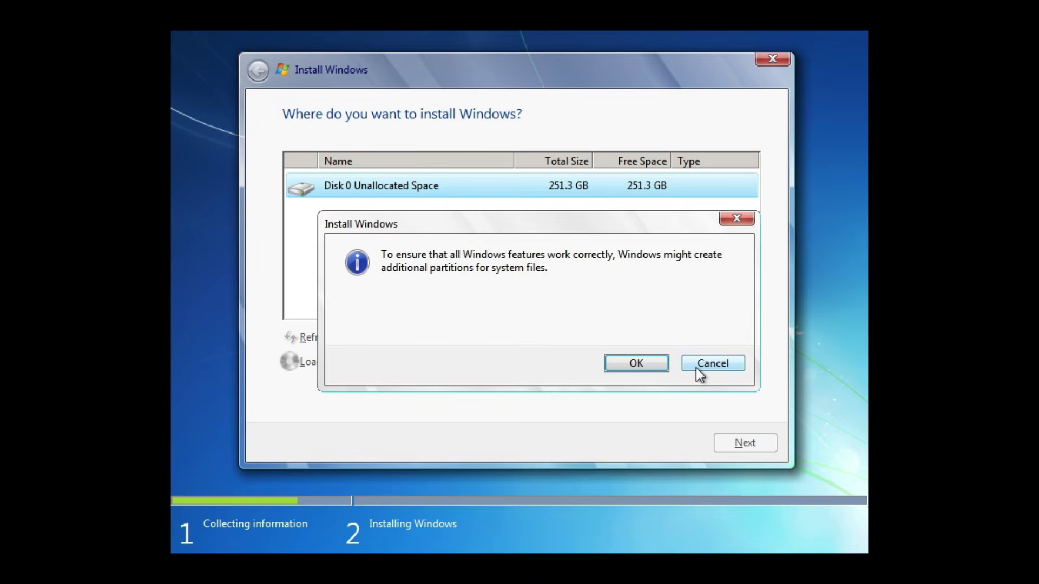
click(646, 364)
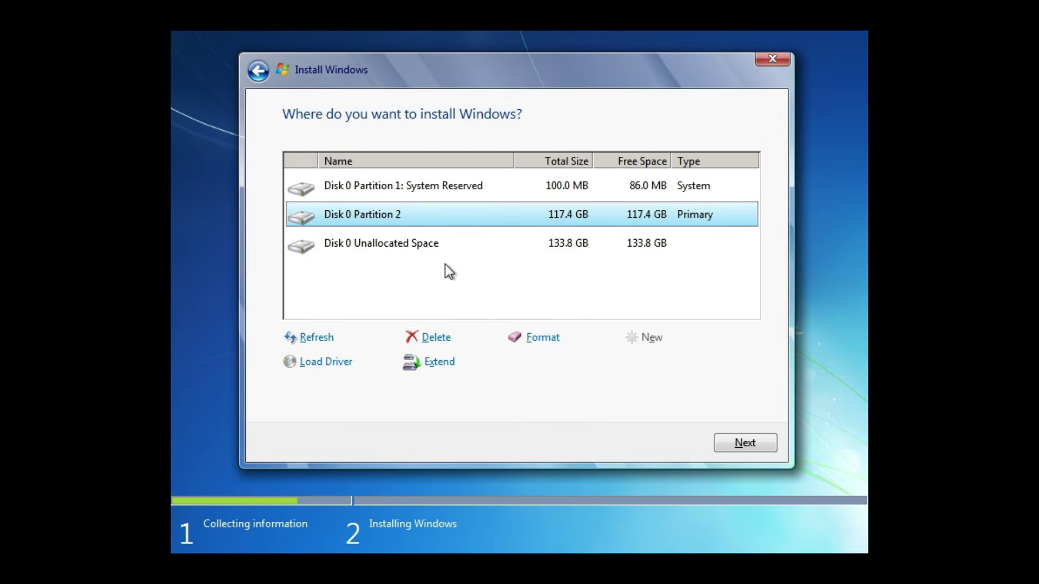
Turn the remaining unallocated space into Partition 3 and select Partition 2 as the install target.
click(420, 249)
click(653, 340)
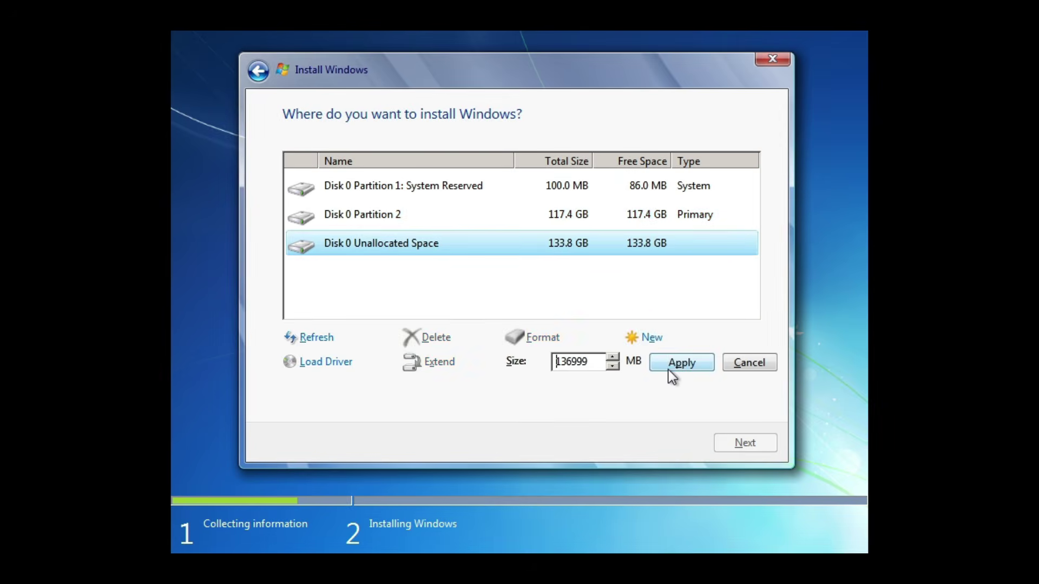
click(669, 371)
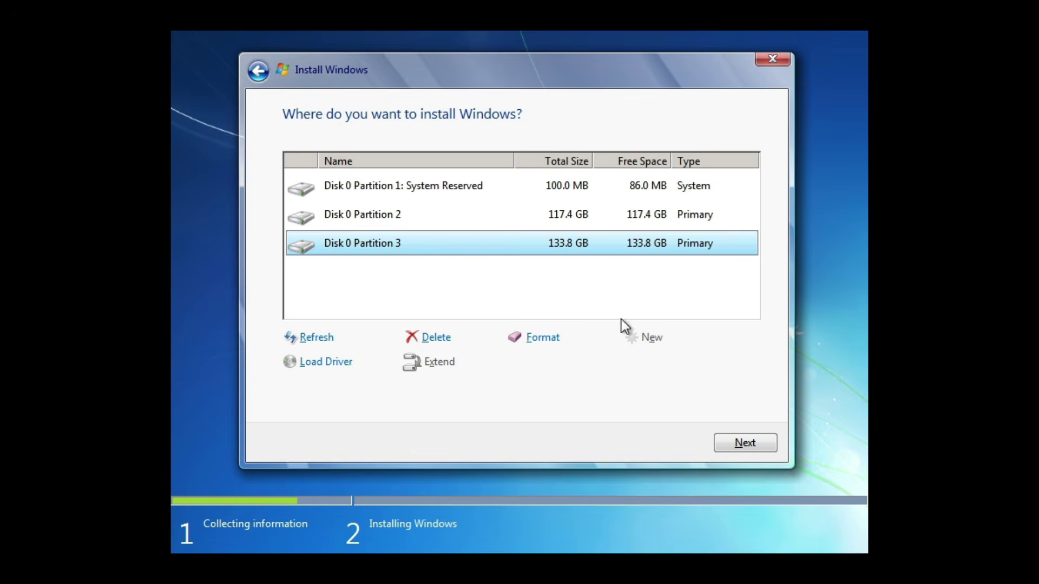
click(464, 219)
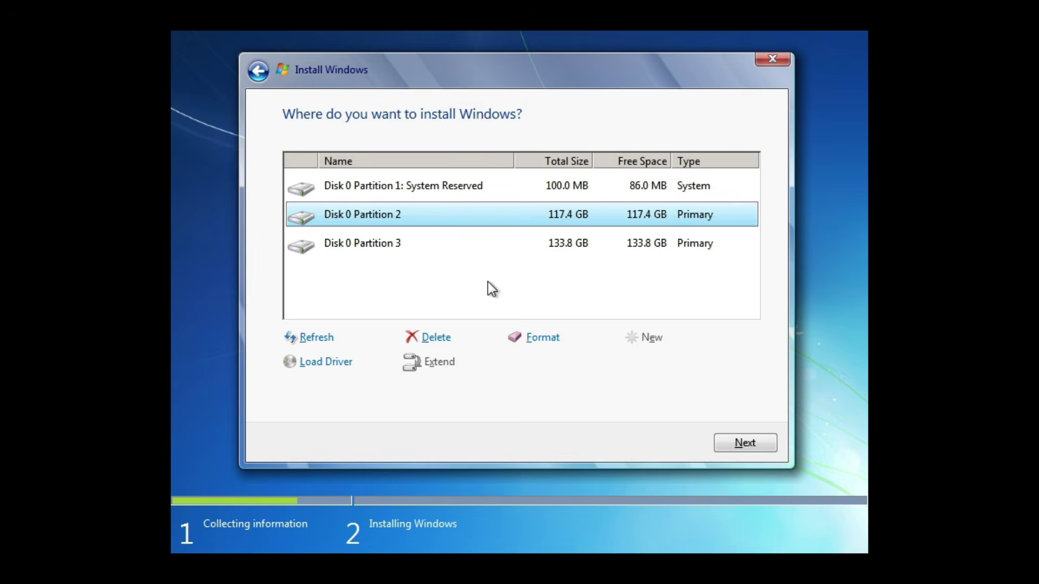
Delete Partition 3, Partition 2 and System Reserved, then install on the 251.3 GB unallocated space.
click(422, 252)
click(437, 340)
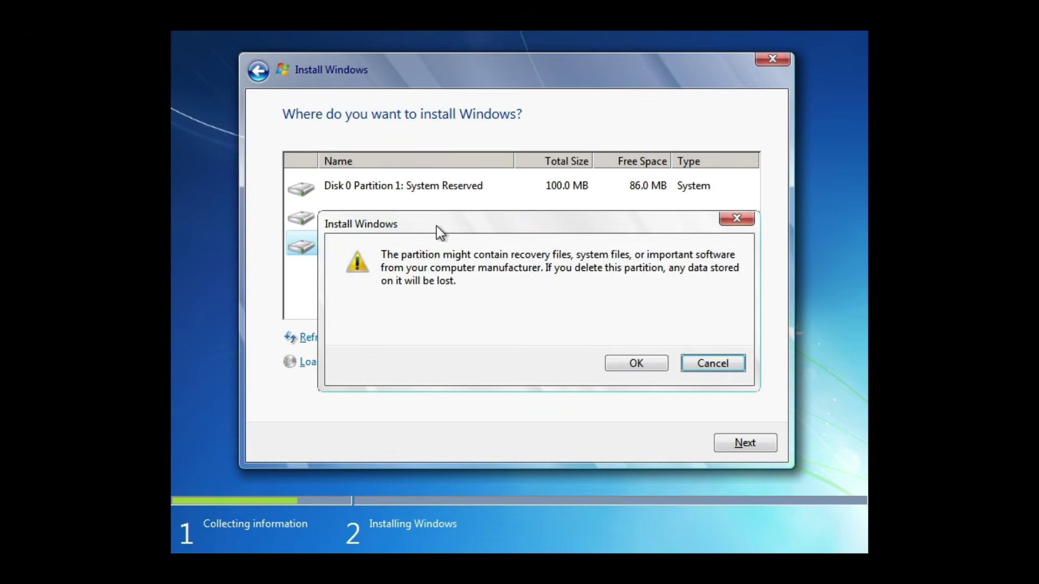
click(655, 364)
click(382, 219)
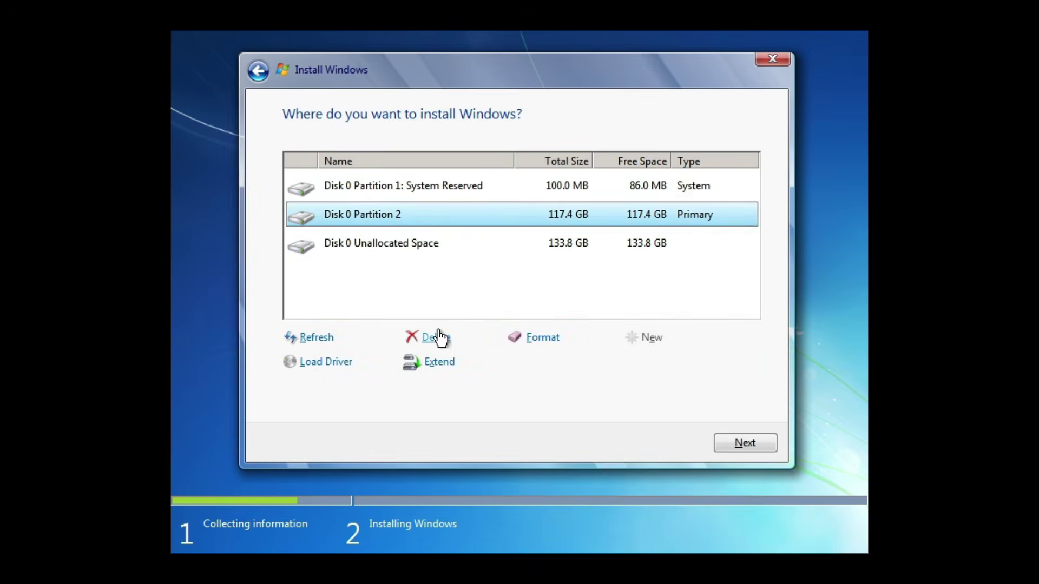
click(436, 337)
click(633, 363)
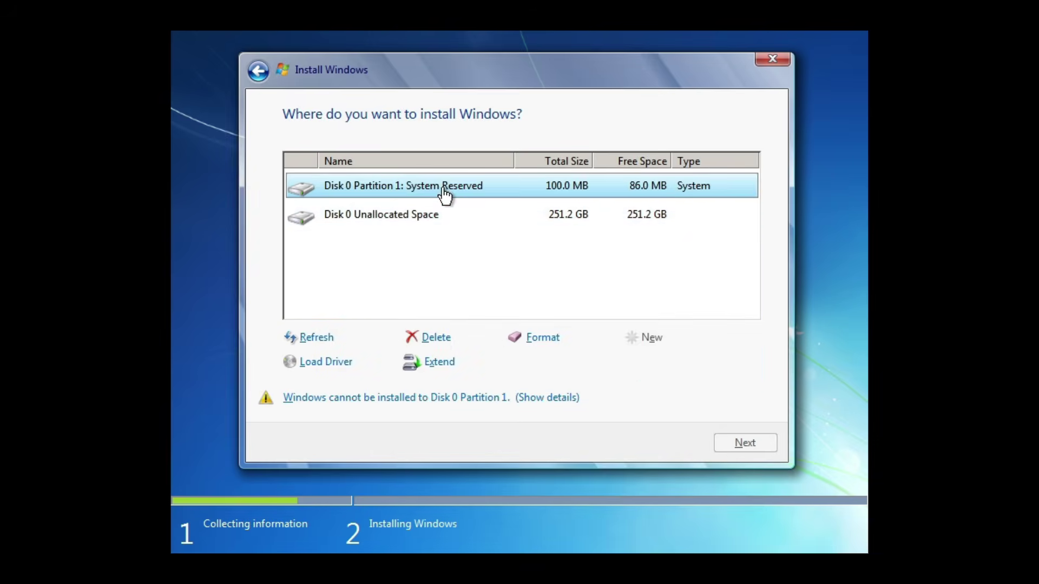
click(436, 338)
click(647, 366)
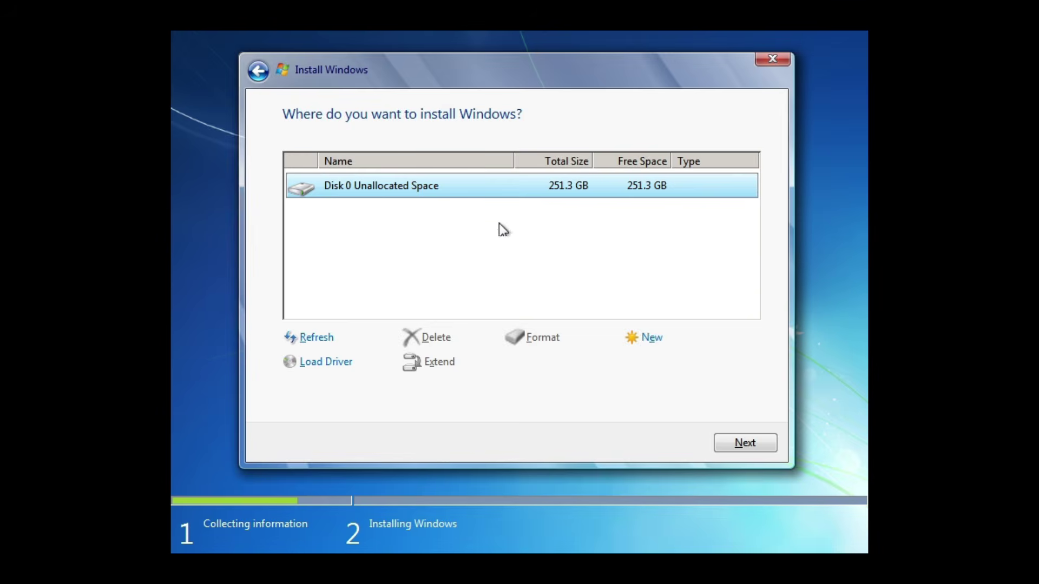
click(745, 442)
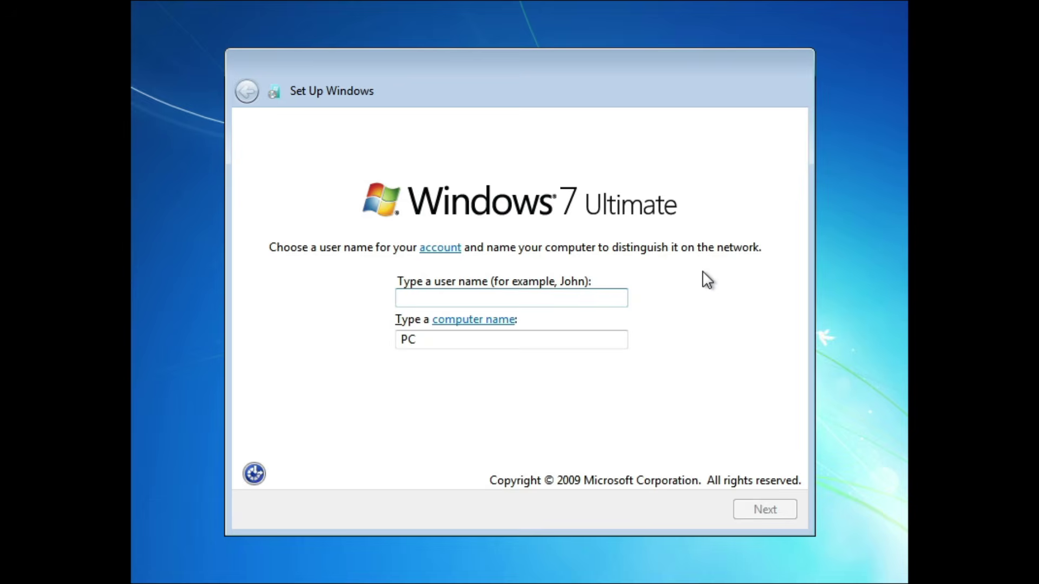
Enter the account user name, accept the matching computer name, and leave the password blank.
text(Ho)
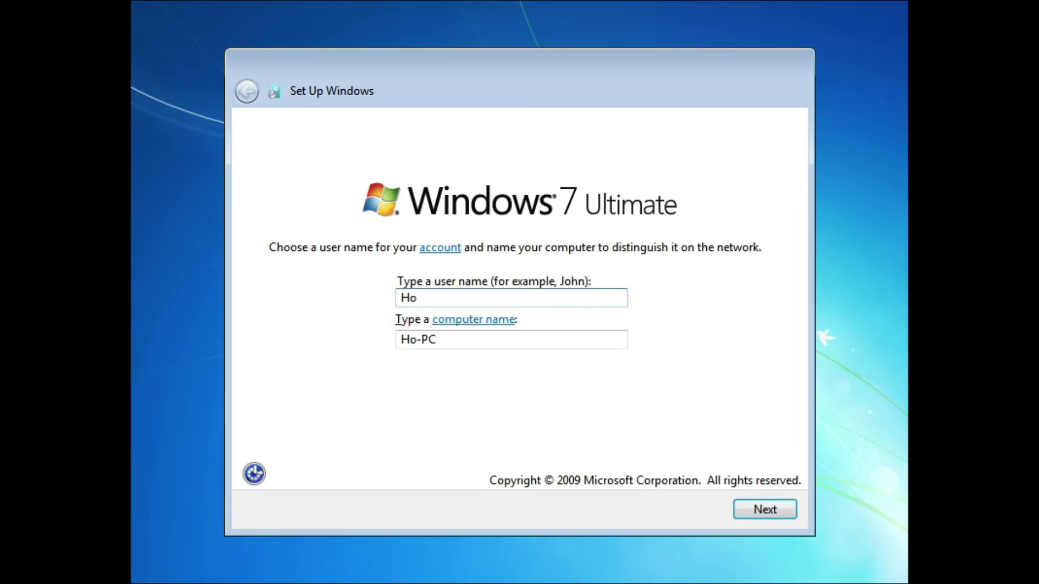
text(wFixit)
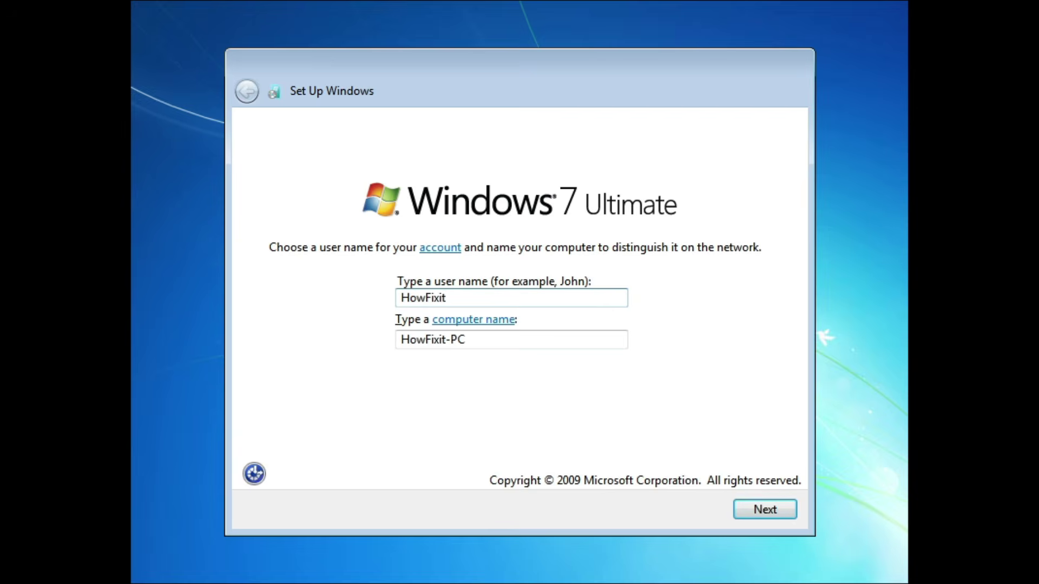
click(787, 509)
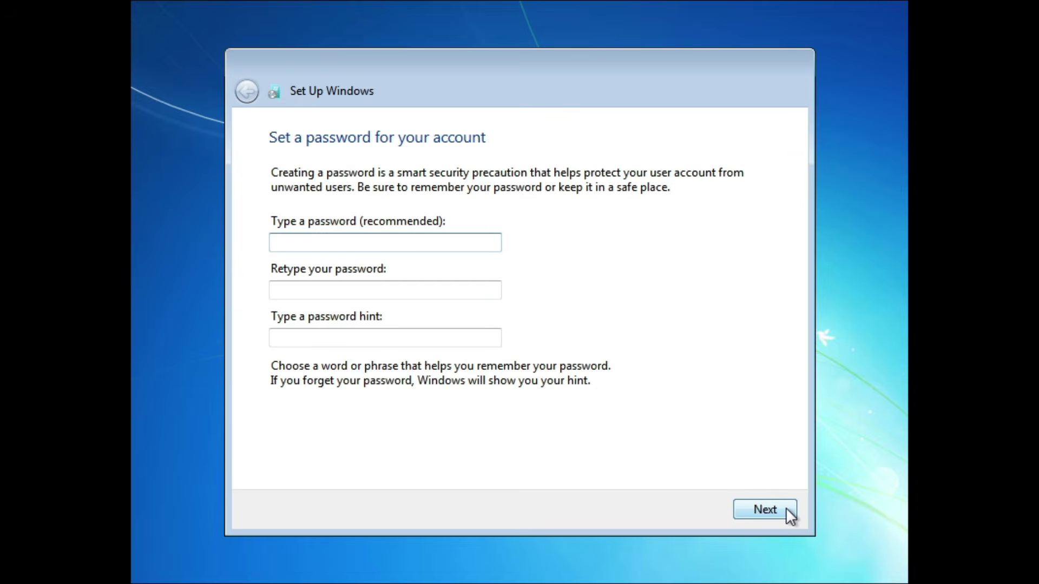
click(786, 510)
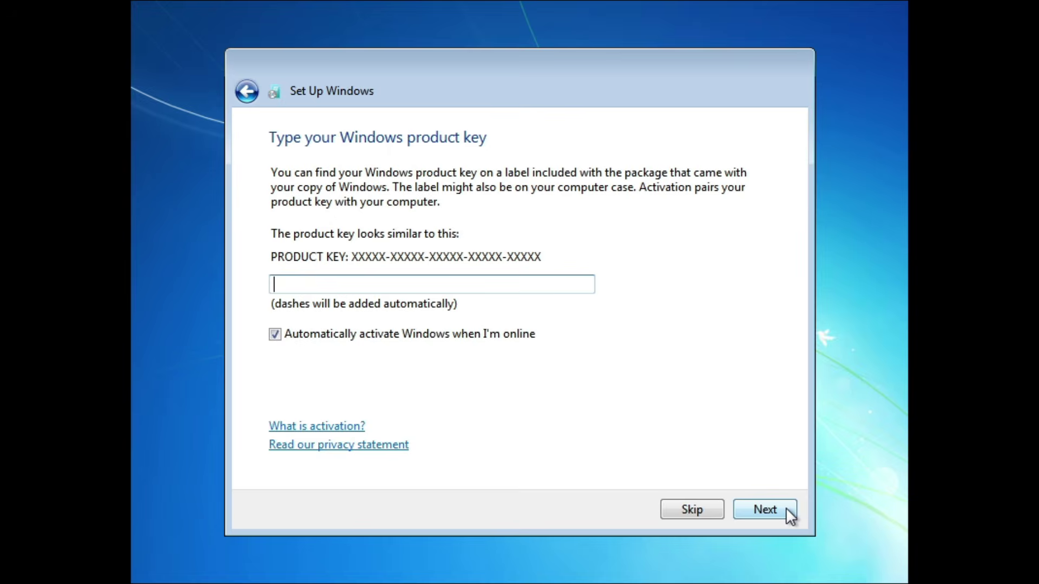
Skip the product key and choose the recommended update and protection settings.
click(786, 509)
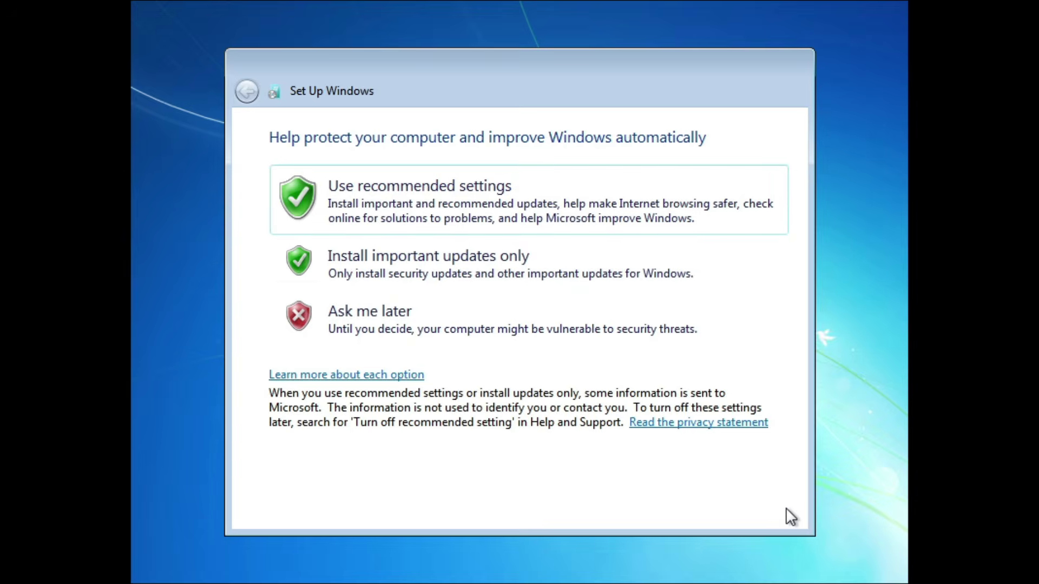
click(647, 201)
Keep Pacific Time as the time zone and mark the current network as a Home network.
click(625, 201)
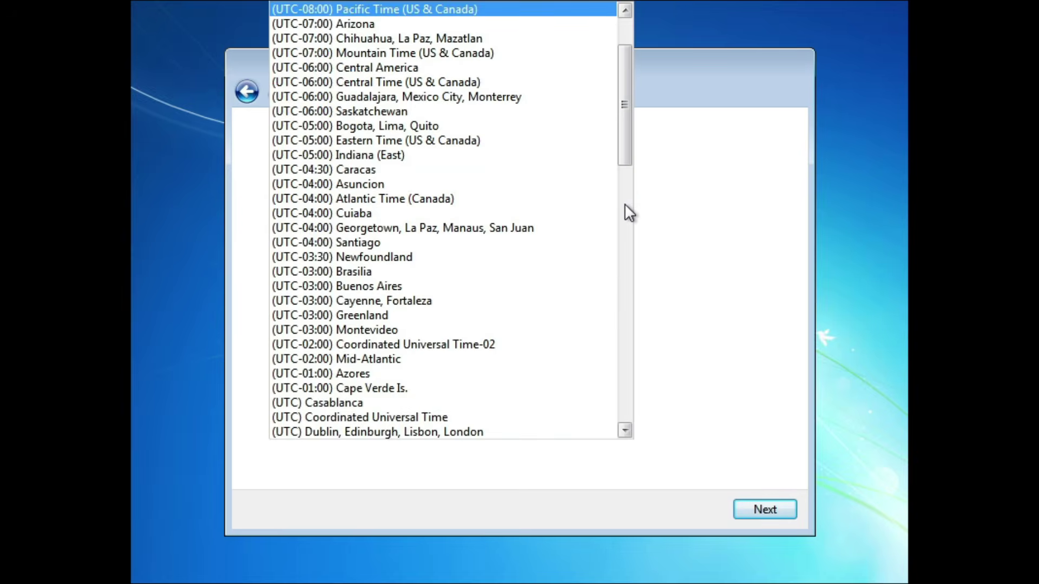
click(692, 228)
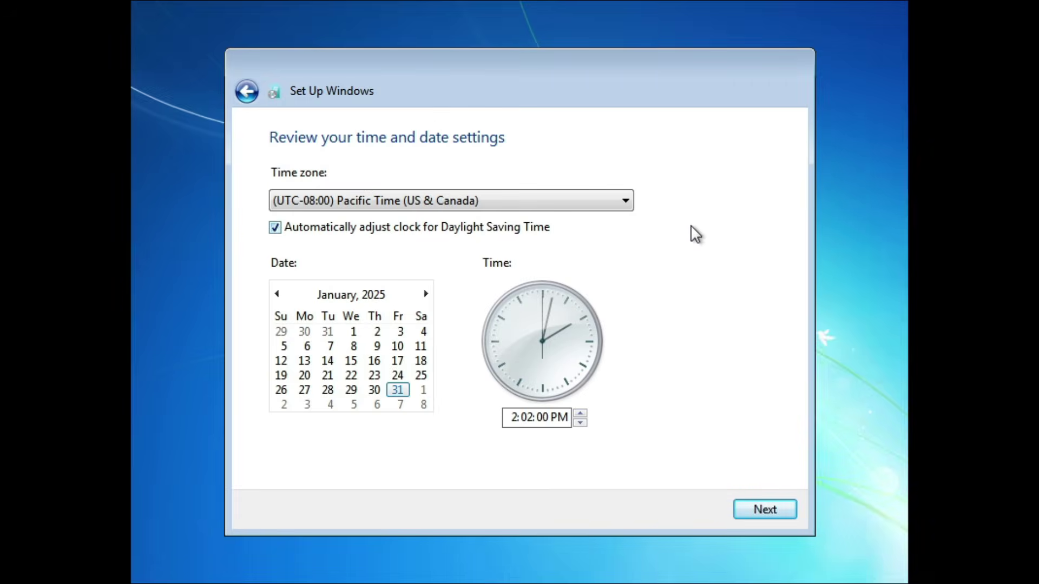
click(769, 512)
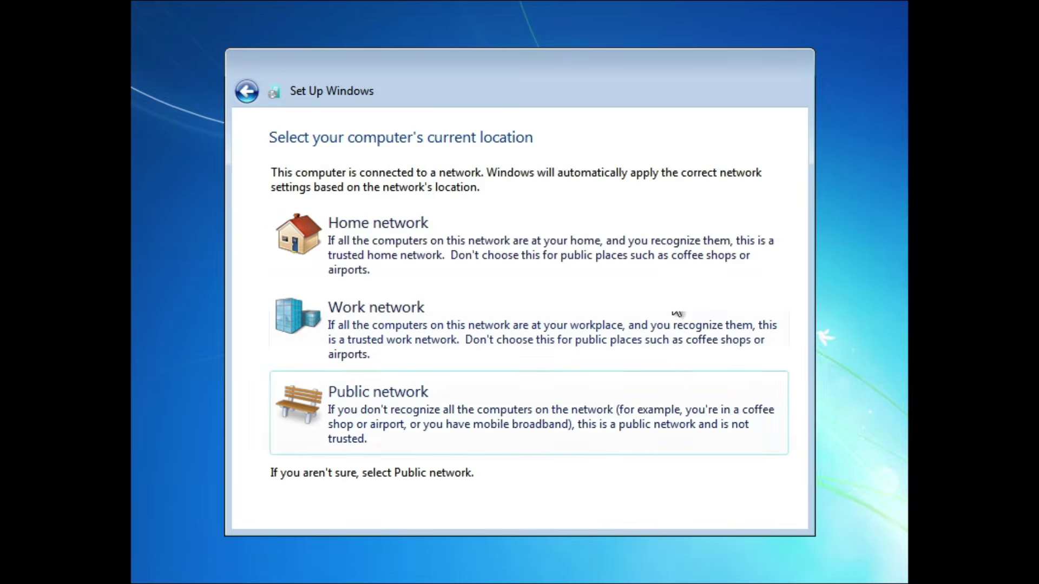
click(651, 255)
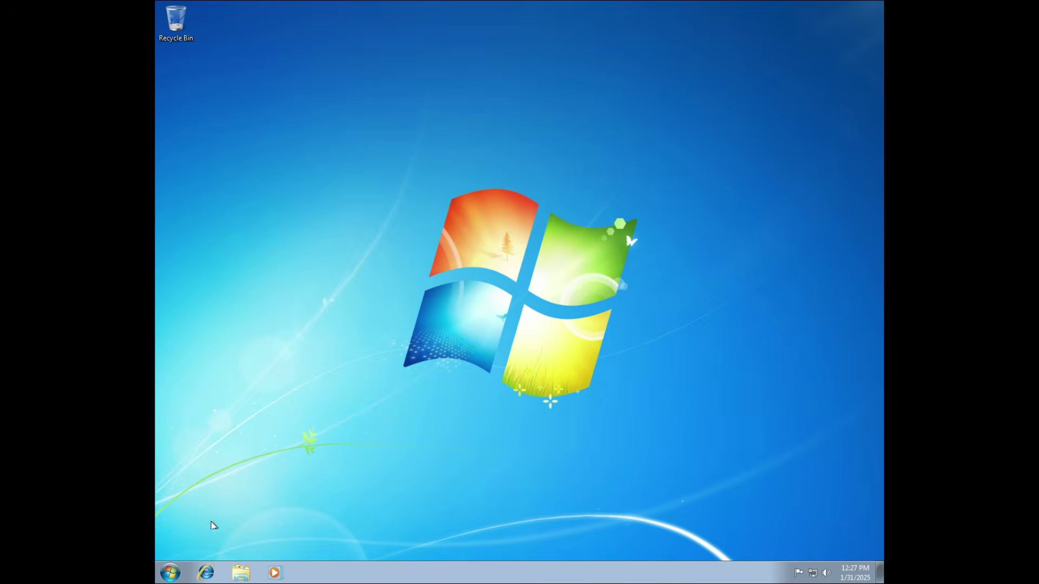
Open the System page under Control Panel's System and Security, then start Windows activation.
click(171, 572)
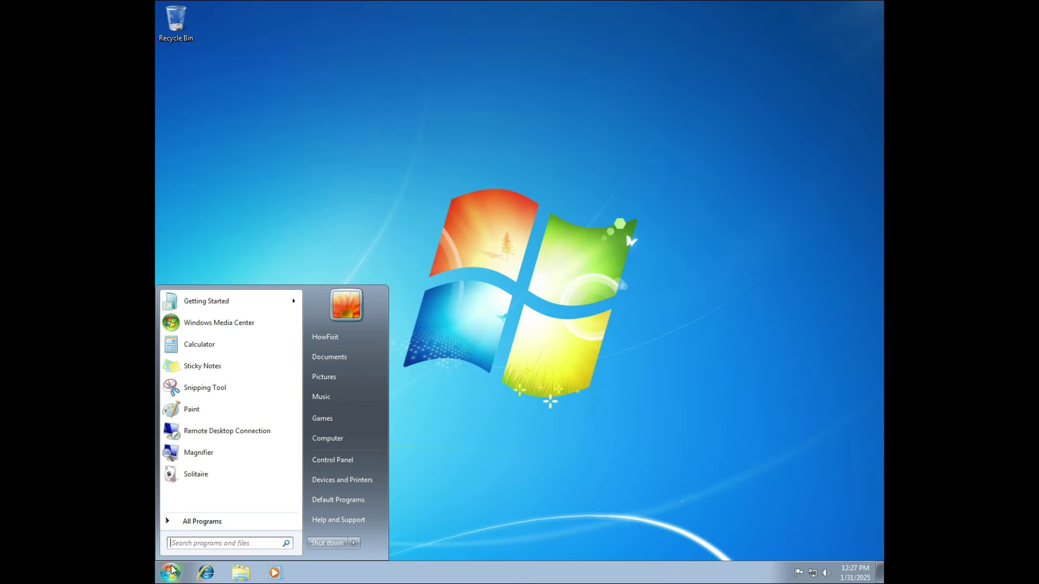
click(361, 460)
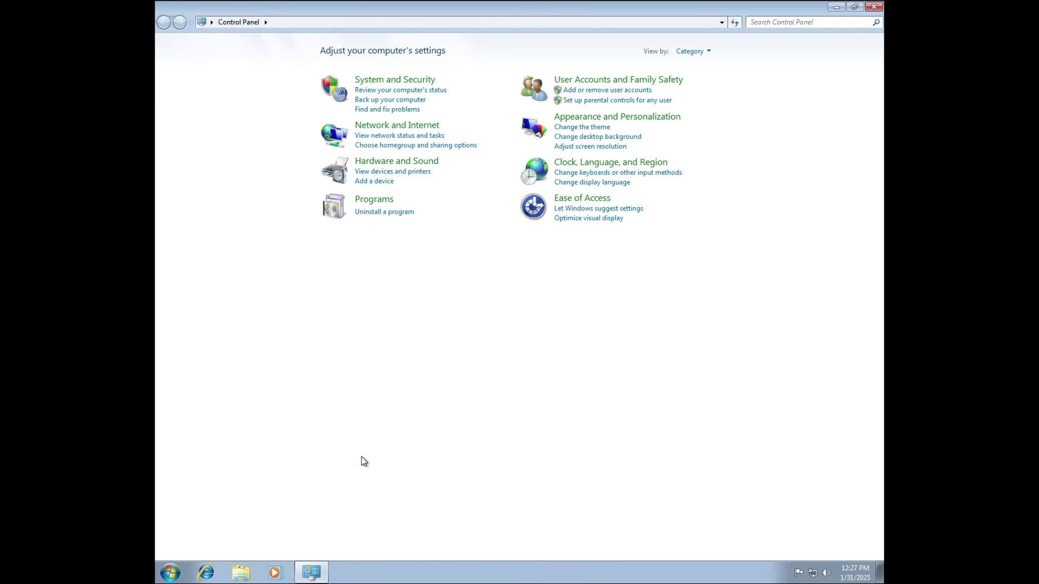
click(418, 81)
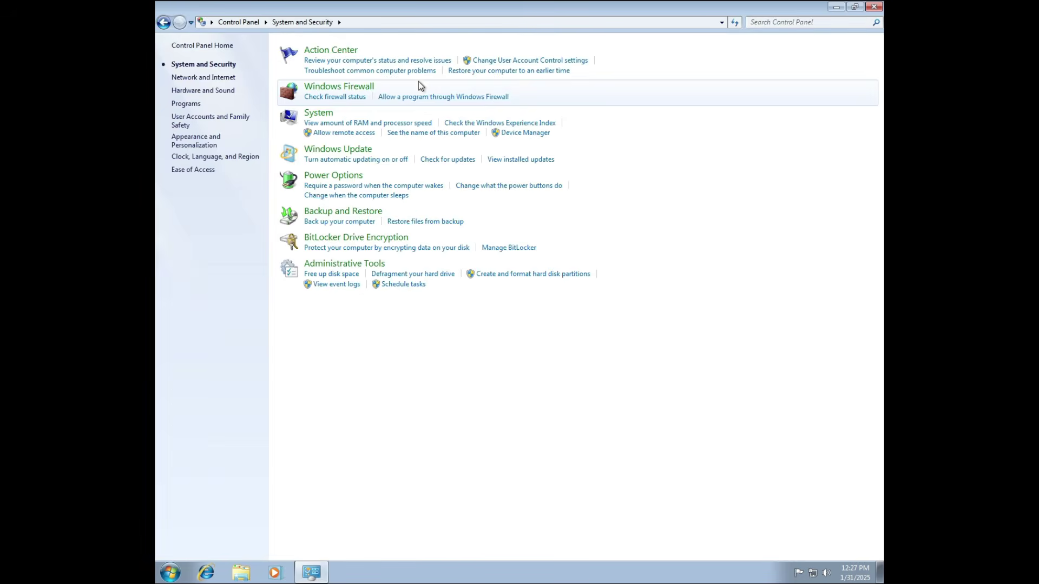
click(328, 116)
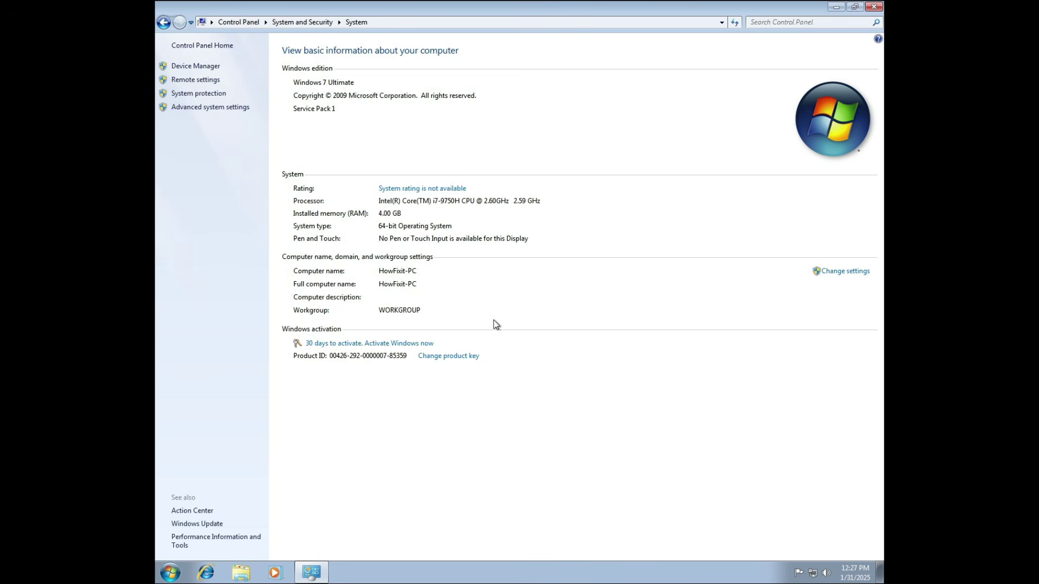
click(365, 346)
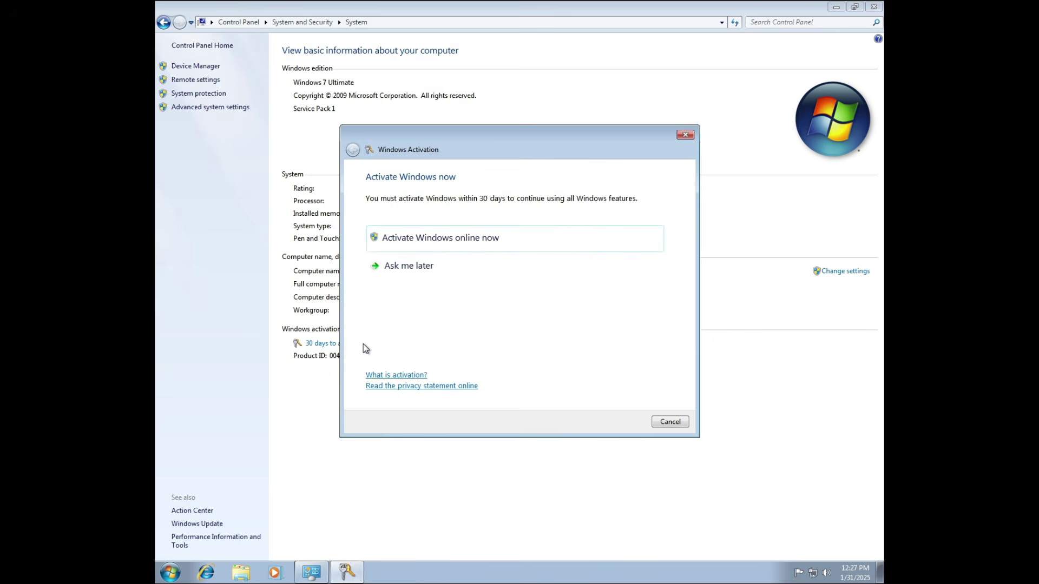
click(504, 244)
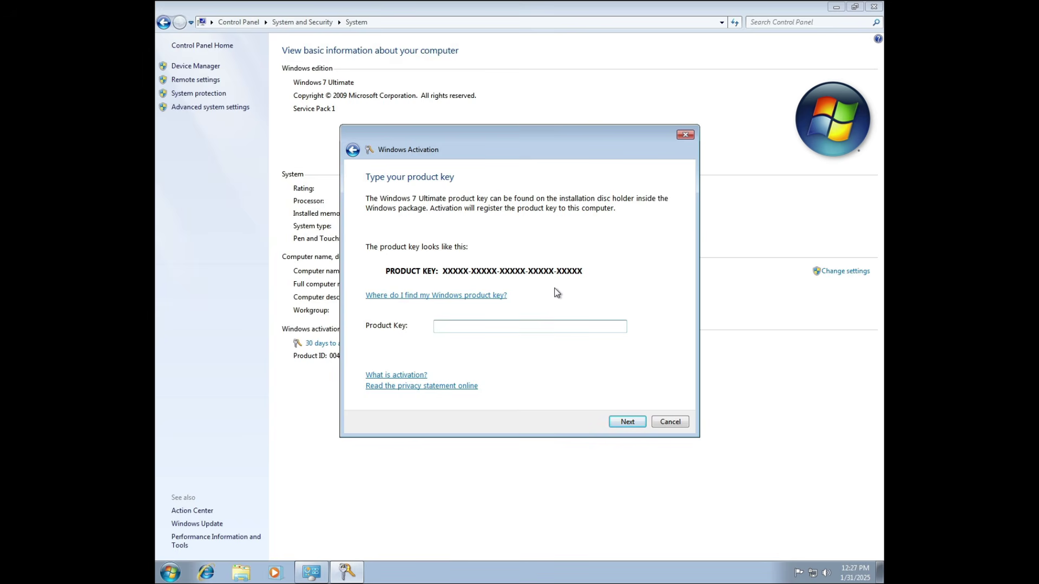
click(687, 138)
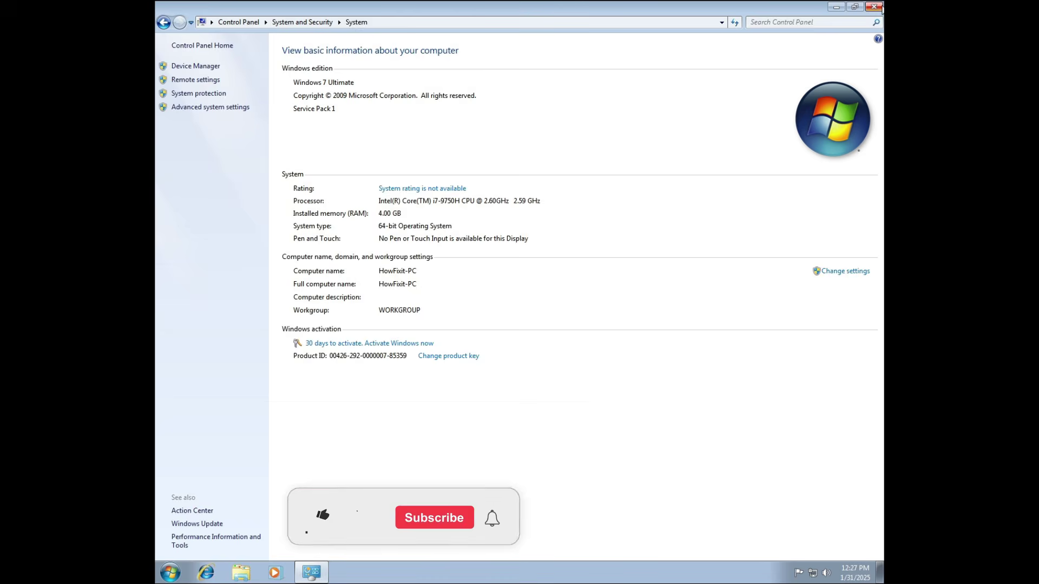
click(875, 7)
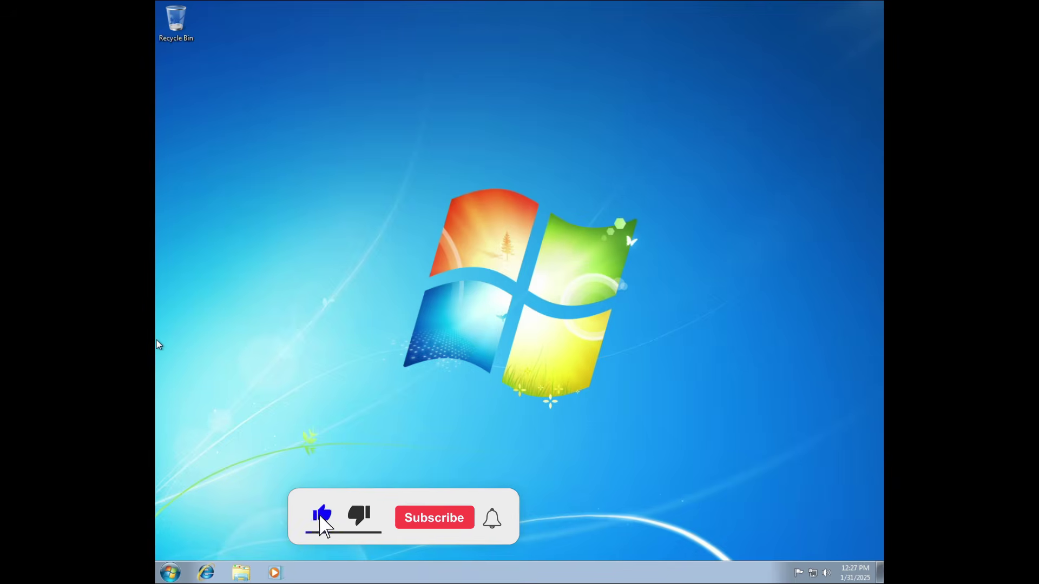